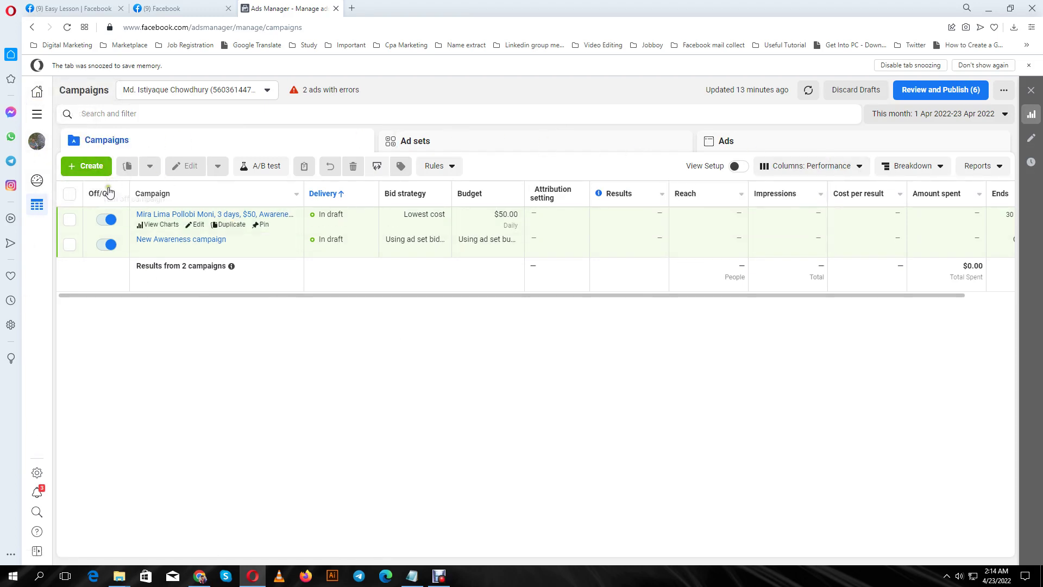
Start a new campaign and select Awareness as its objective.
left_click(98, 172)
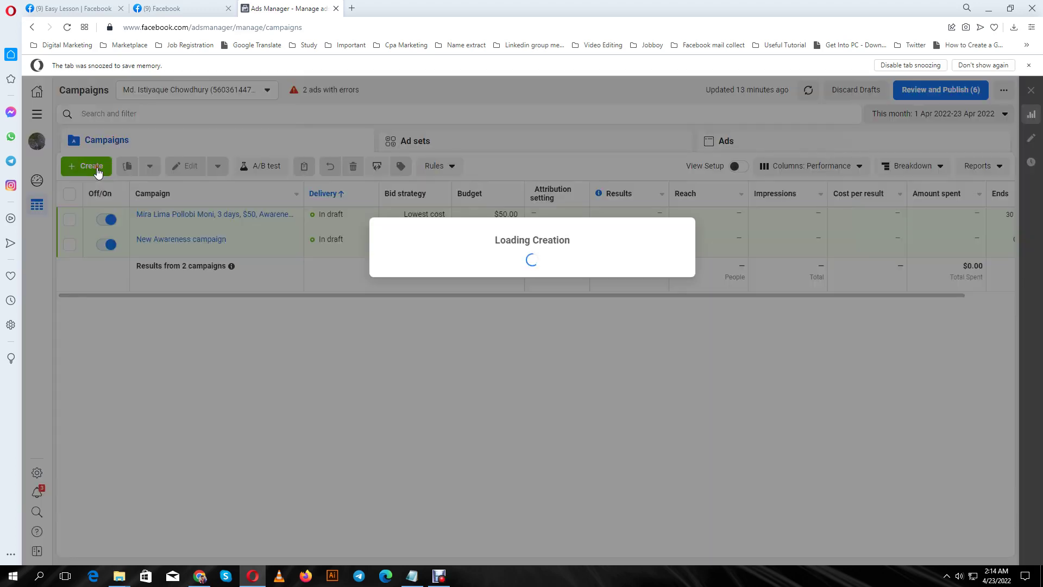
scroll(516, 334, "down", 1)
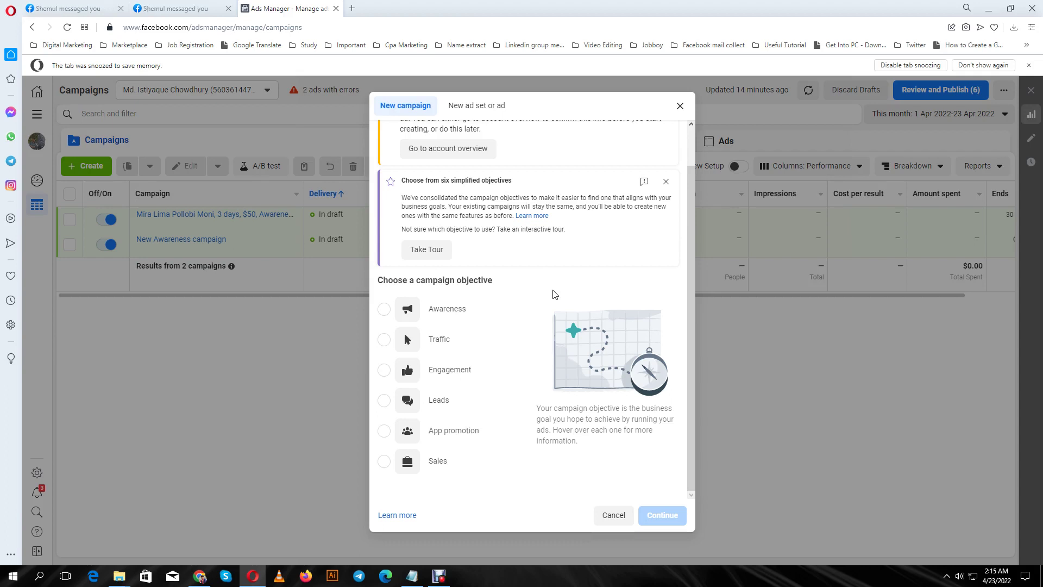
mouse_move(497, 351)
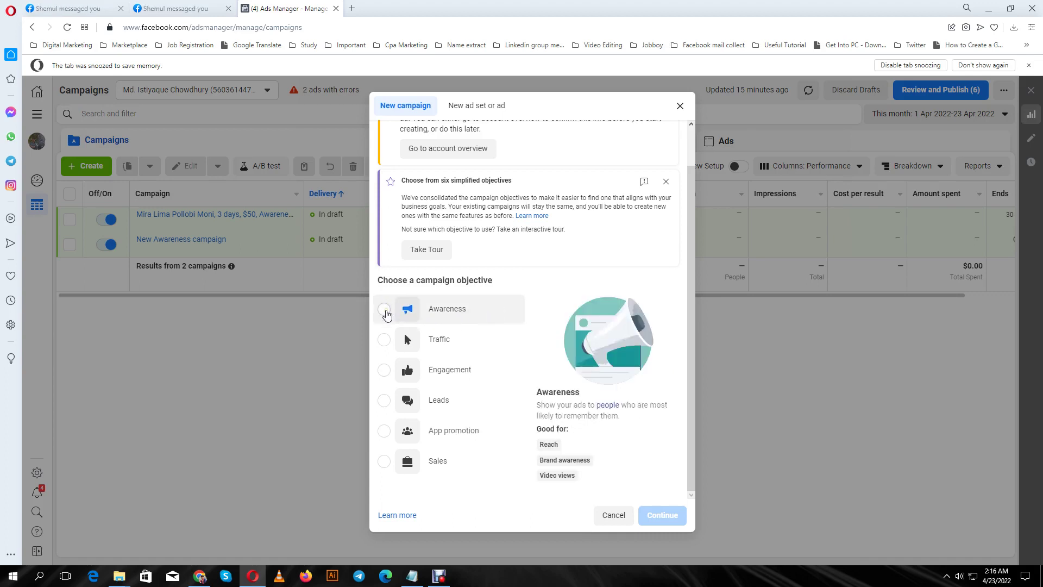
left_click(386, 314)
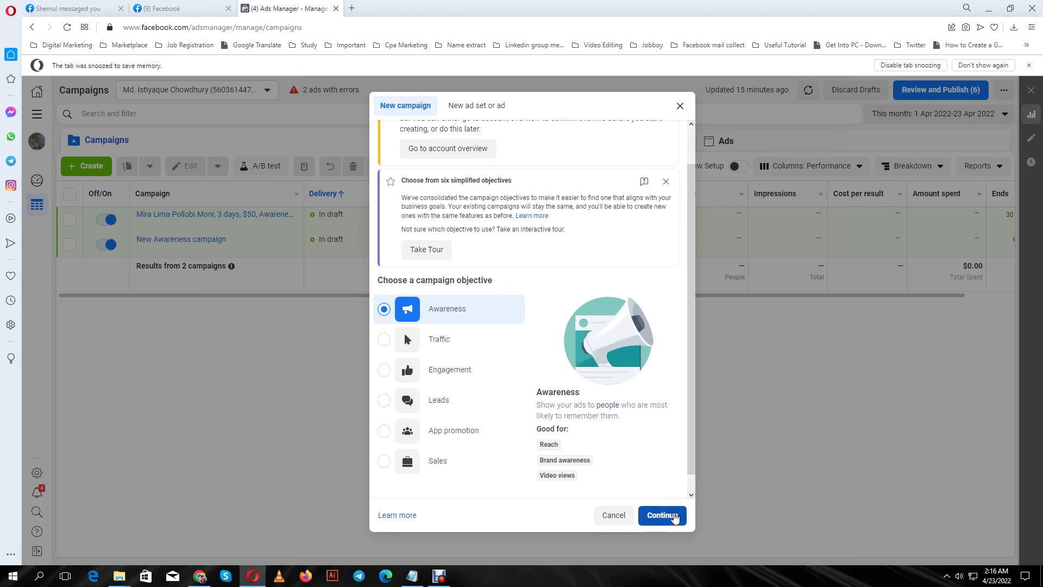
Create the Awareness campaign, then close the editor and leave it unpublished as a draft.
left_click(674, 516)
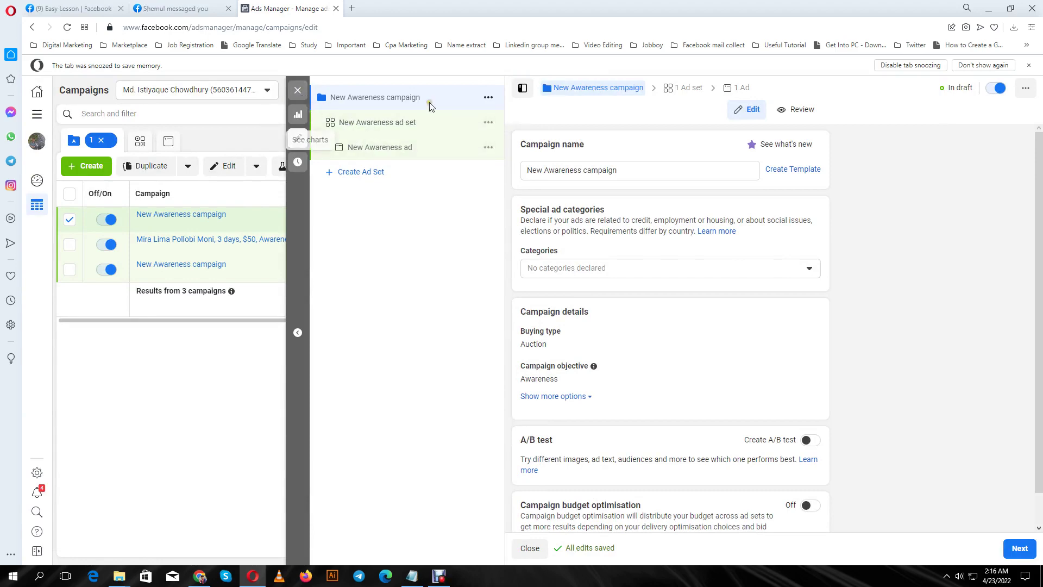
left_click(299, 90)
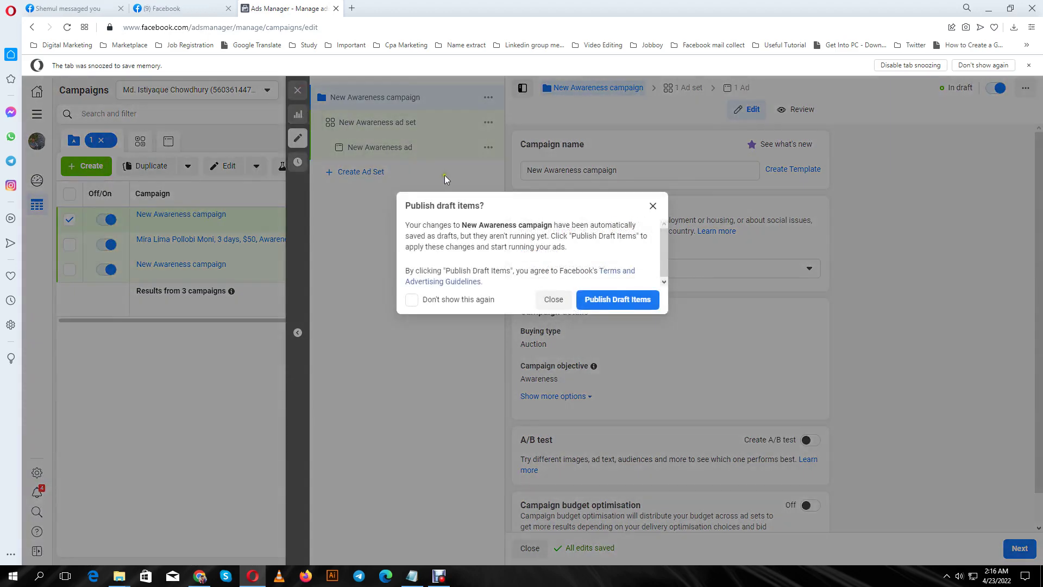
left_click(554, 299)
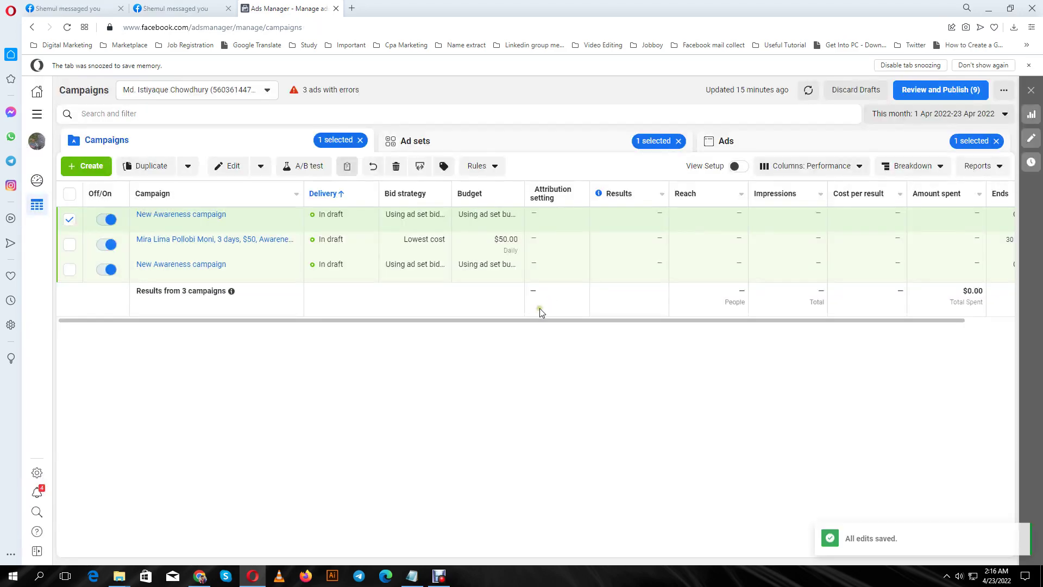
Start another Awareness campaign and expand the optional campaign, ad set and ad name fields.
left_click(92, 166)
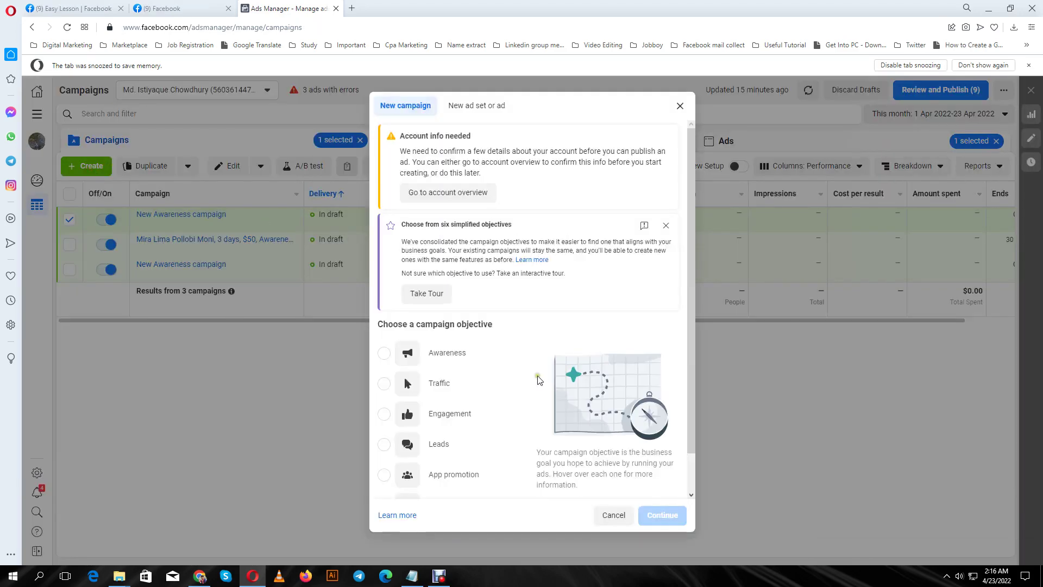
left_click(385, 354)
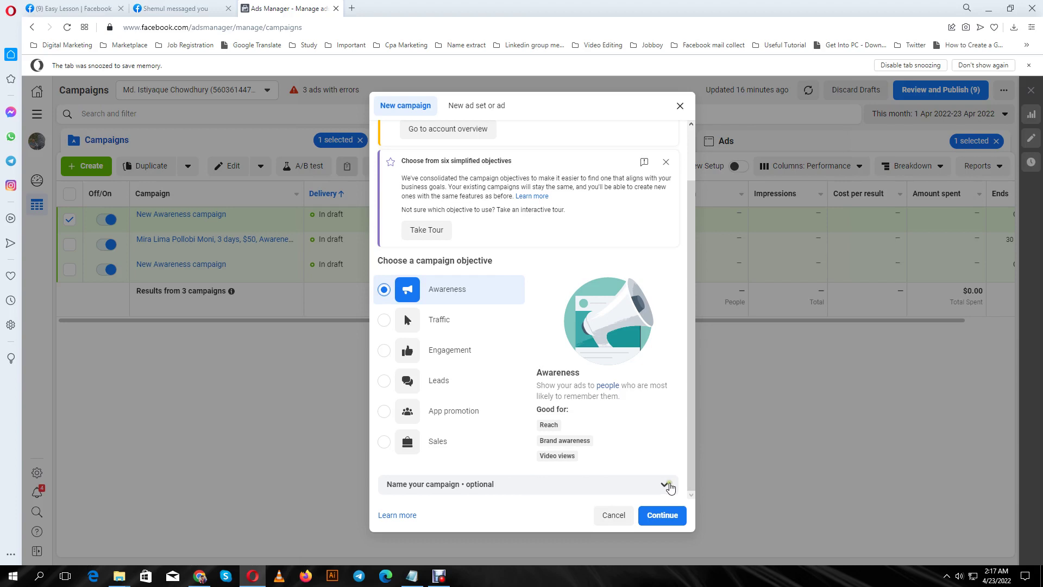
left_click(663, 485)
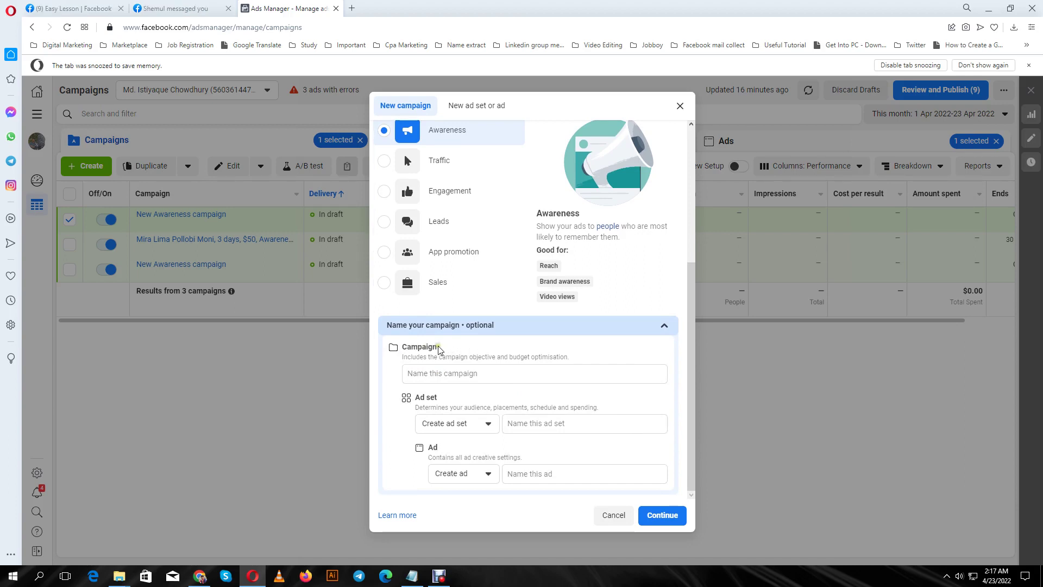
Name the campaign 'Page Awareness, 5 days, $50' followed by the owner's name.
left_click(468, 372)
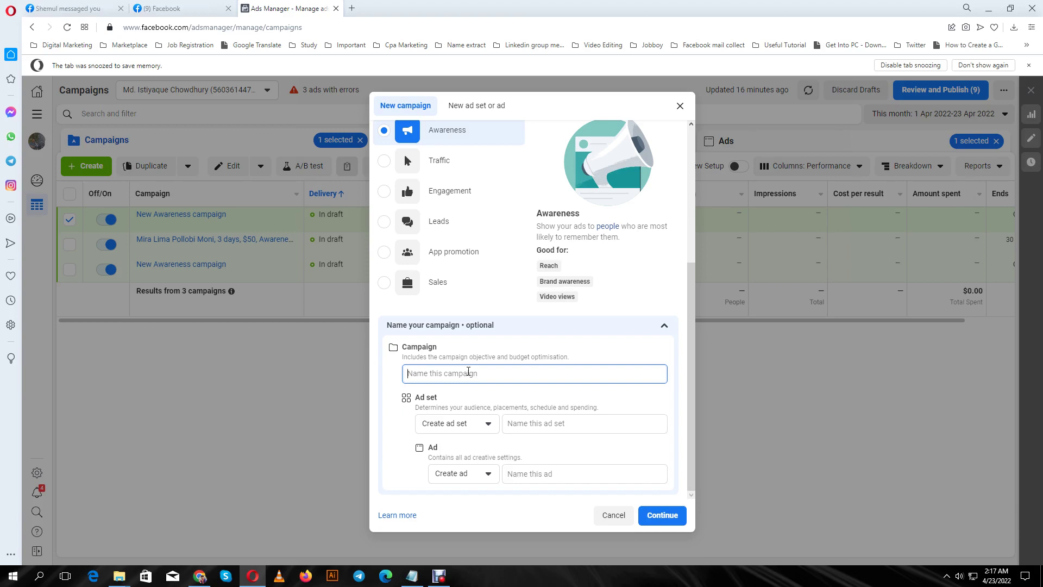
type("Page Aware")
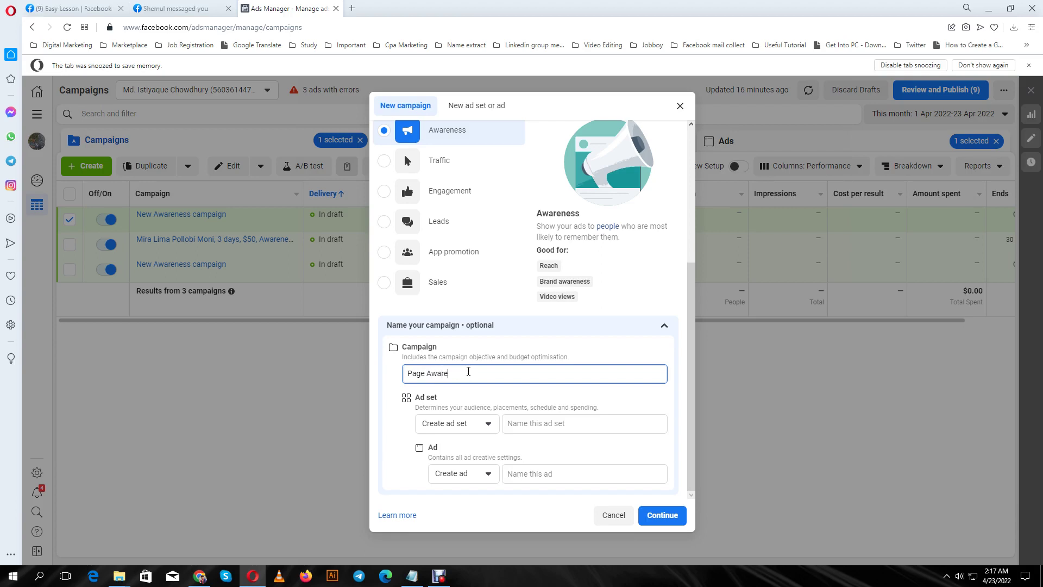
type("ness")
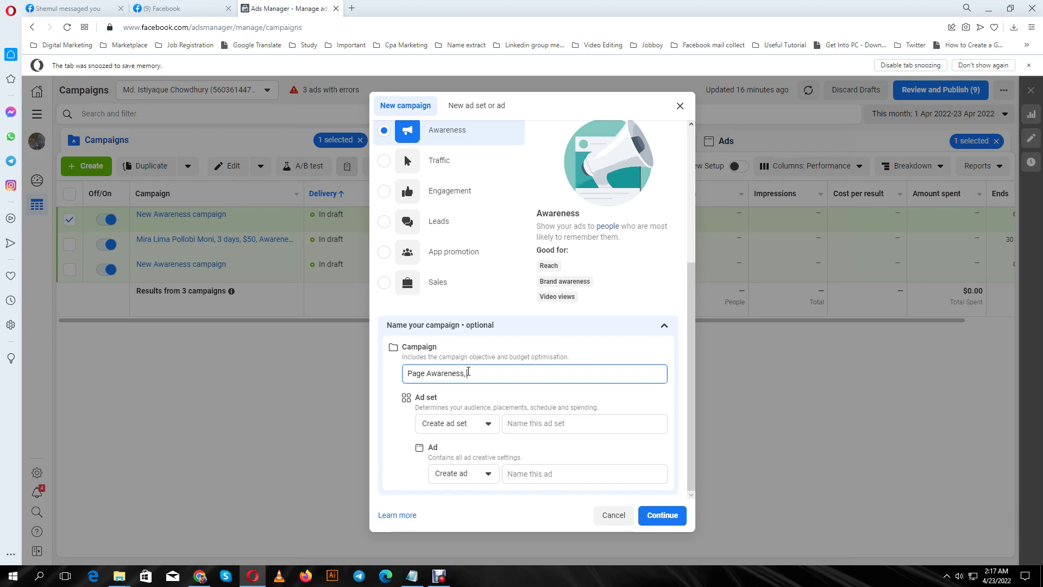
type("3 days")
type(", ")
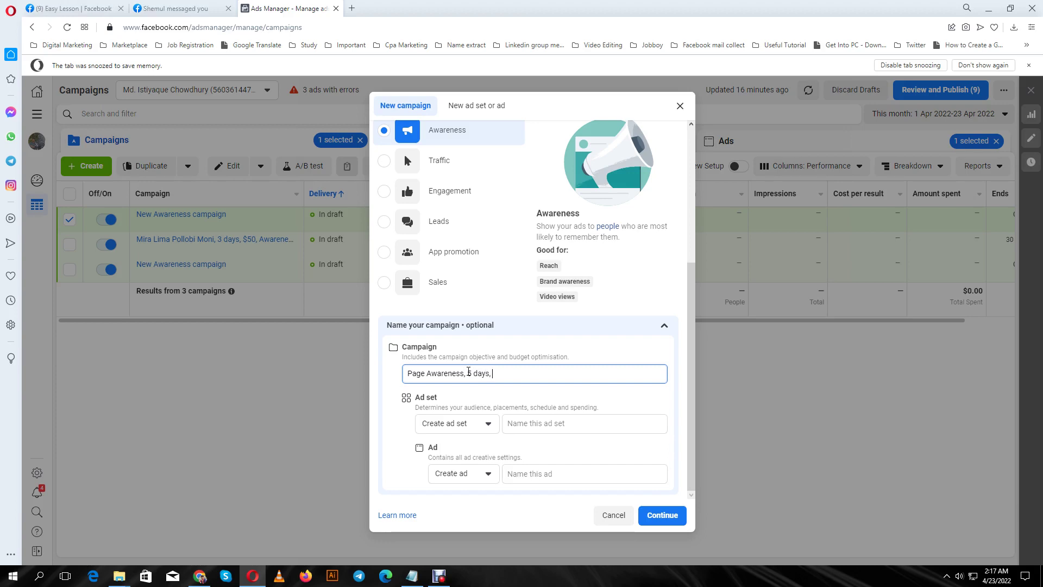
type("$50, Istiyaque Chowd")
type("hury")
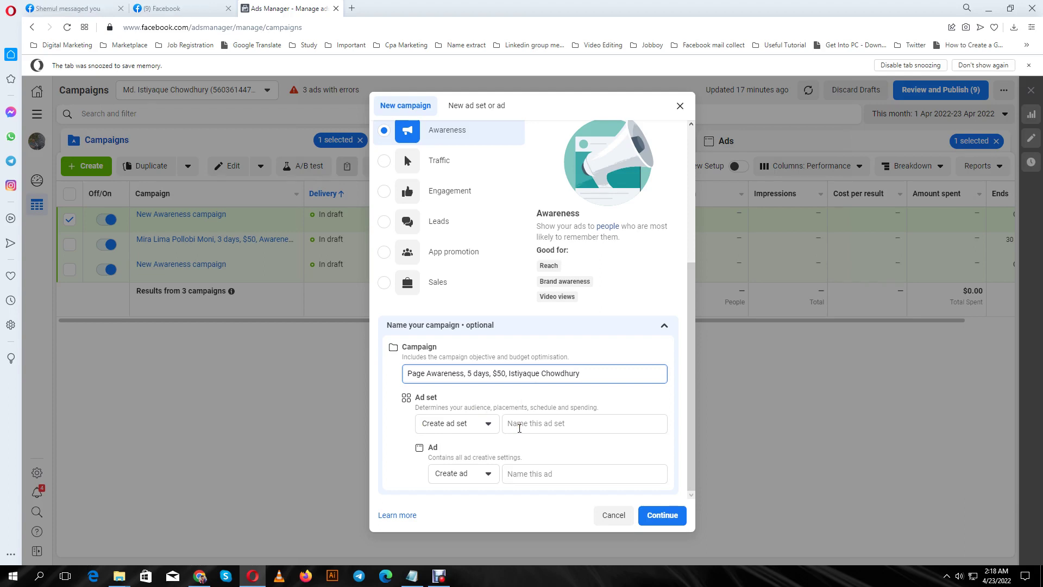
Select and copy the owner's name from the campaign name field.
left_click_drag(441, 398, 407, 398)
left_click(435, 396)
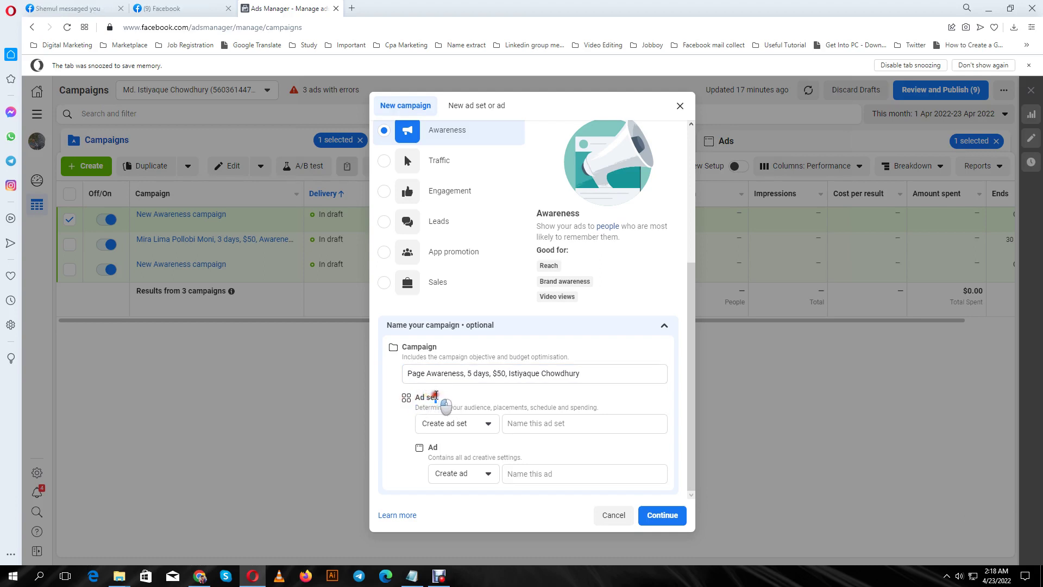
mouse_move(435, 396)
left_mouse_down()
mouse_move(418, 397)
mouse_move(429, 407)
left_mouse_up()
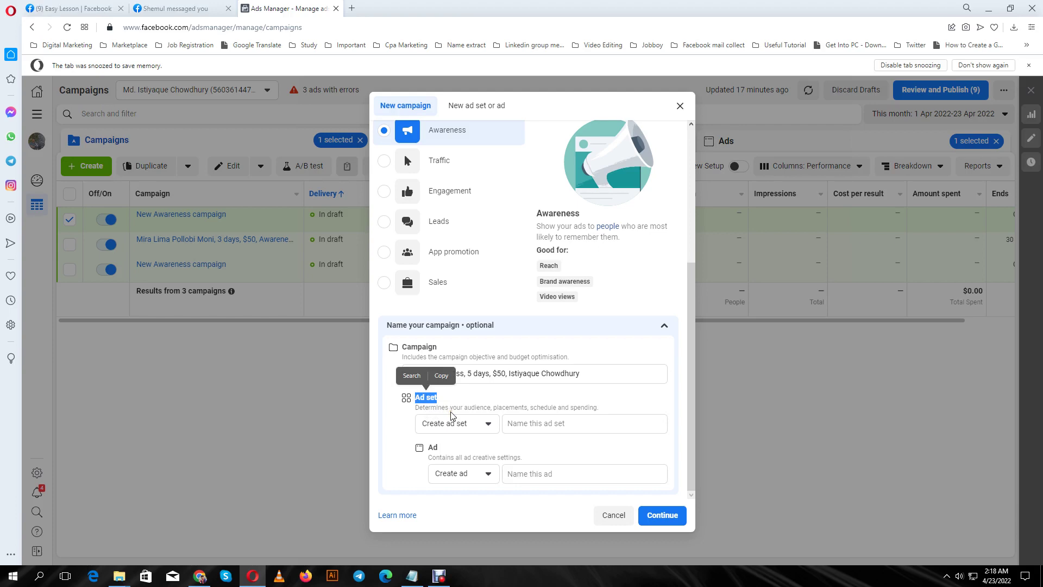
left_click(584, 373)
left_click_drag(584, 374, 405, 378)
left_click(549, 422)
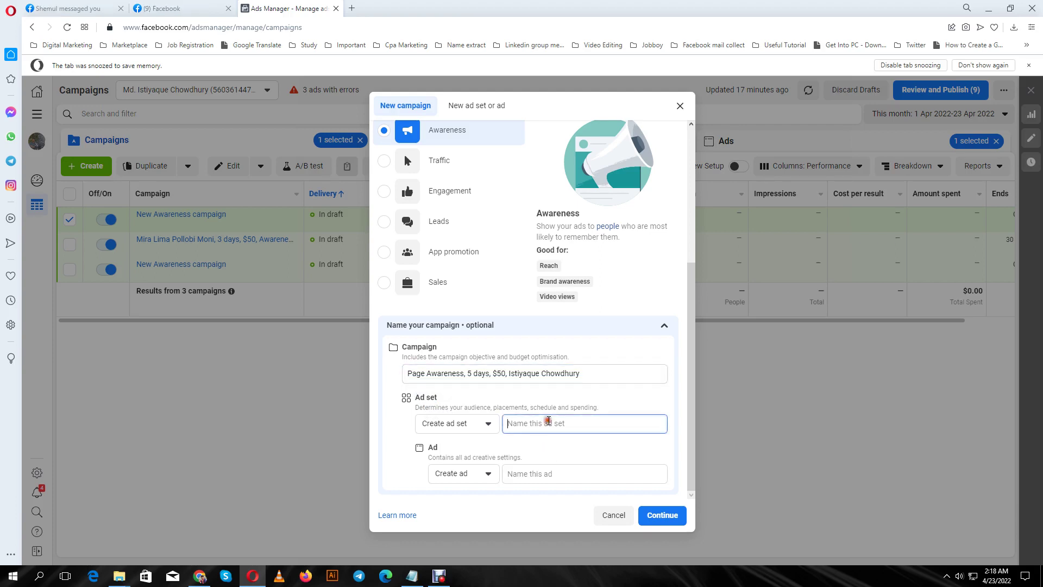
left_click_drag(584, 373, 509, 375)
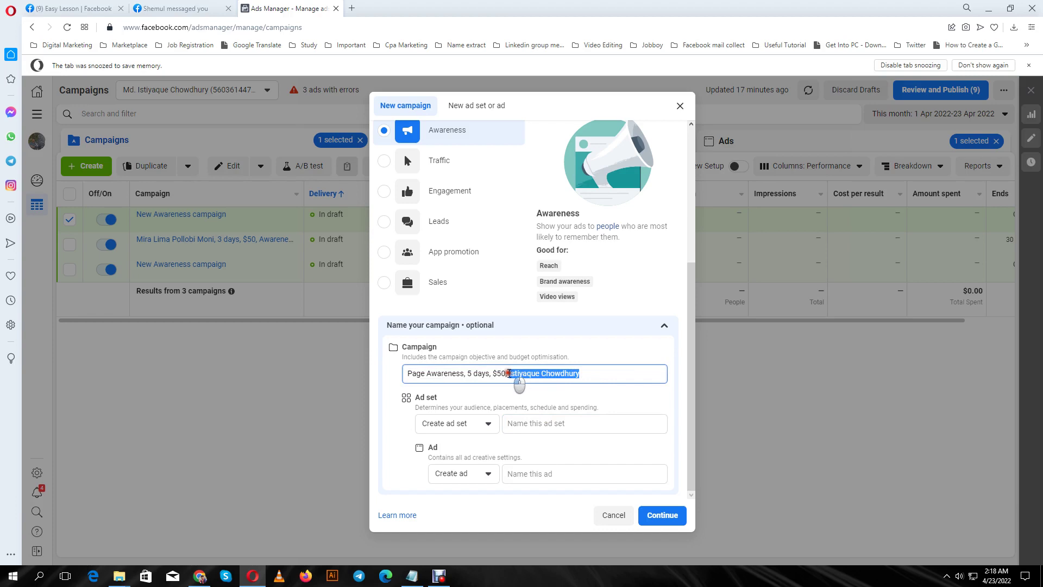
key("ctrl+c")
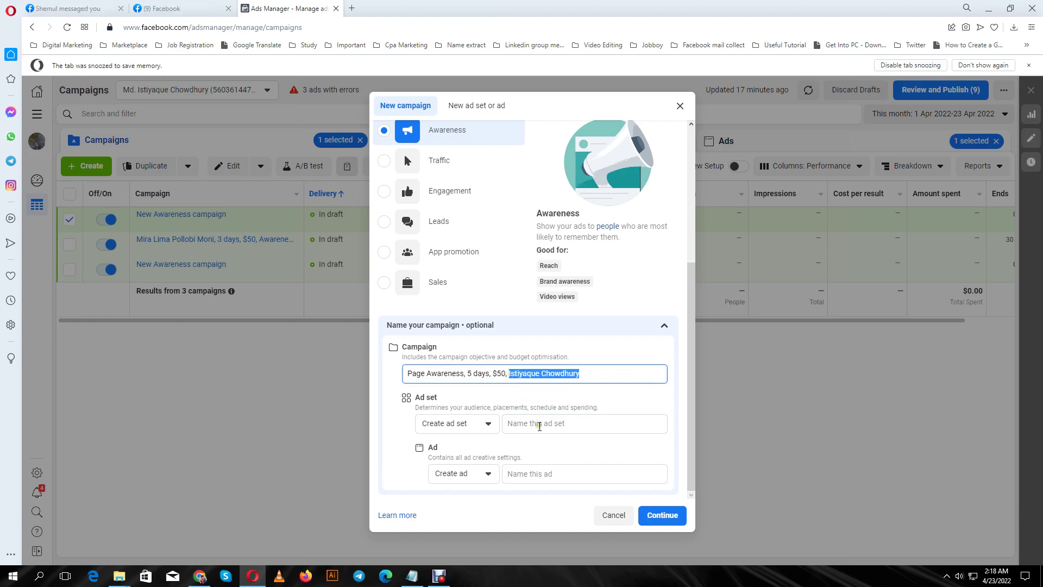
Paste the owner's name into both the Ad set name and Ad name fields.
left_click(538, 424)
key("ctrl+v")
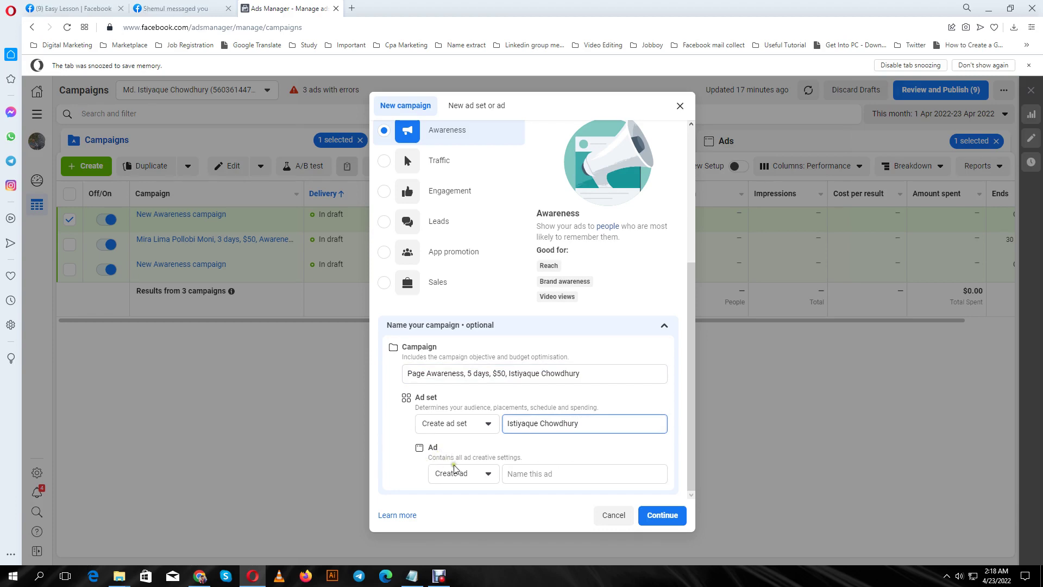
left_click(526, 473)
key("ctrl+v")
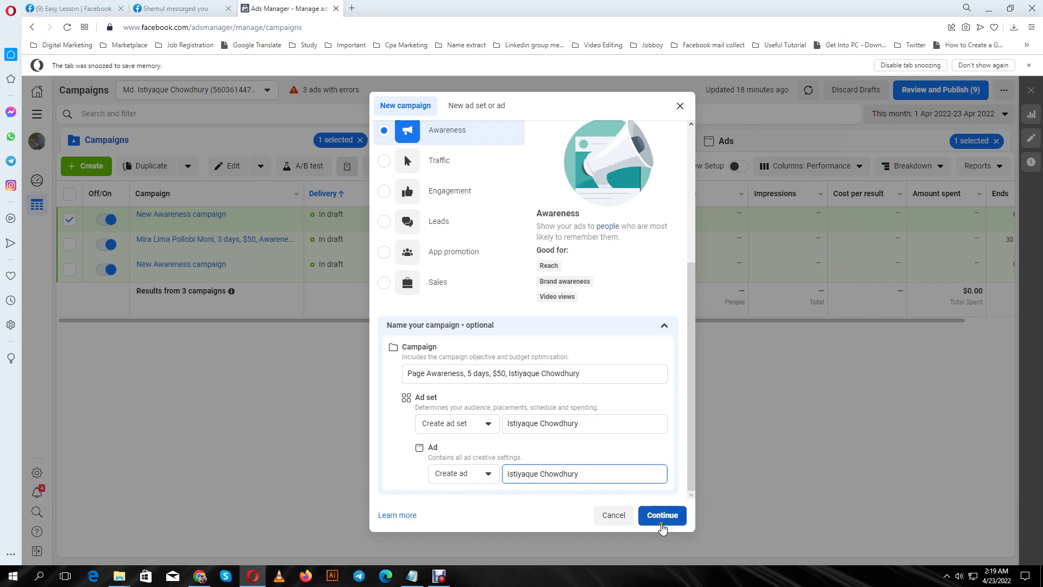
Create the named campaign, then move from the ad set and ad views to the campaign's own settings.
left_click(662, 520)
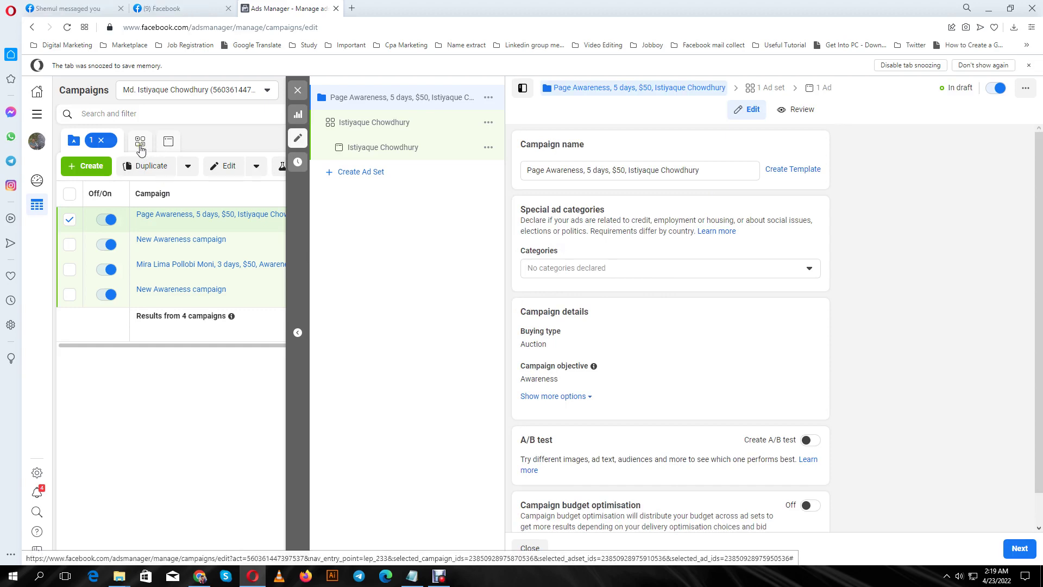
left_click(140, 145)
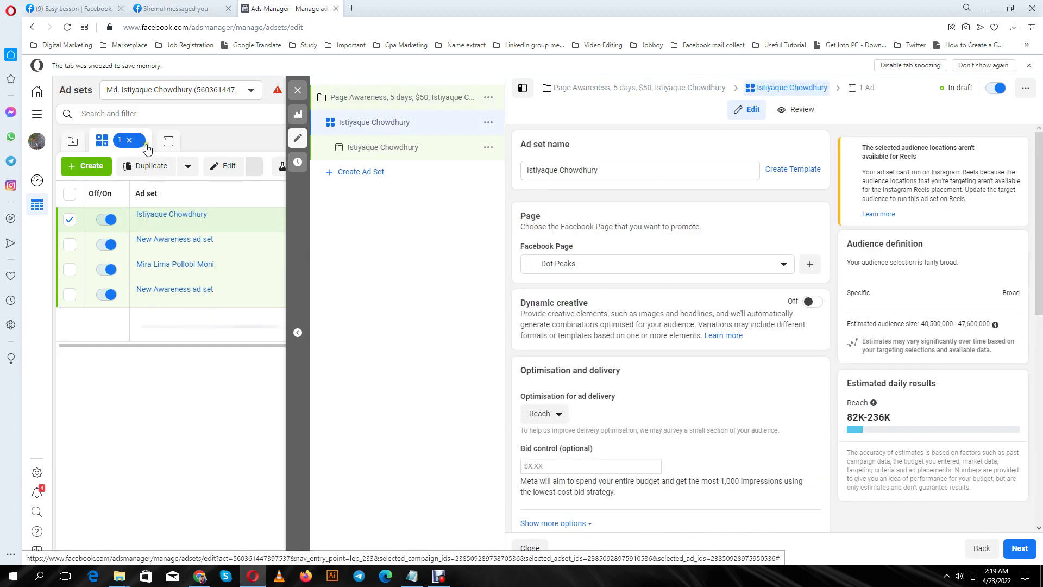
left_click(167, 143)
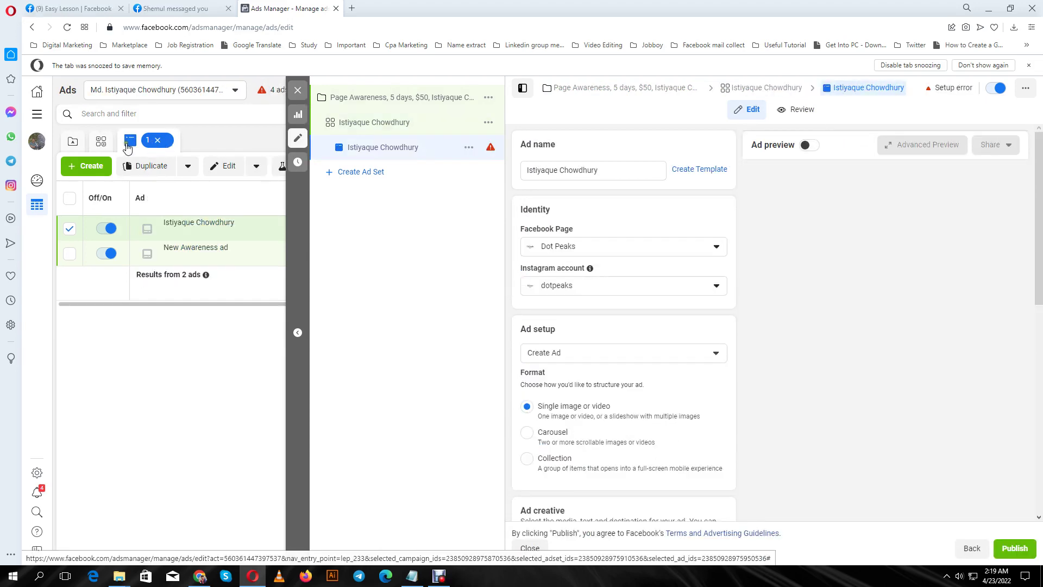
left_click(75, 144)
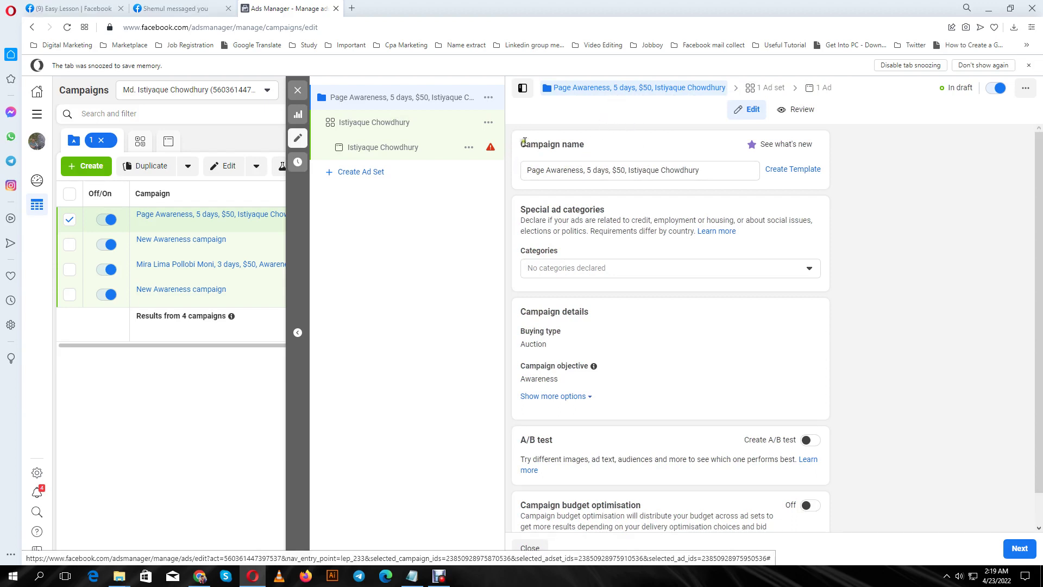
Review the campaign name and Special ad categories, then list Credit, Employment, Housing and Social issues.
left_click_drag(522, 144, 592, 150)
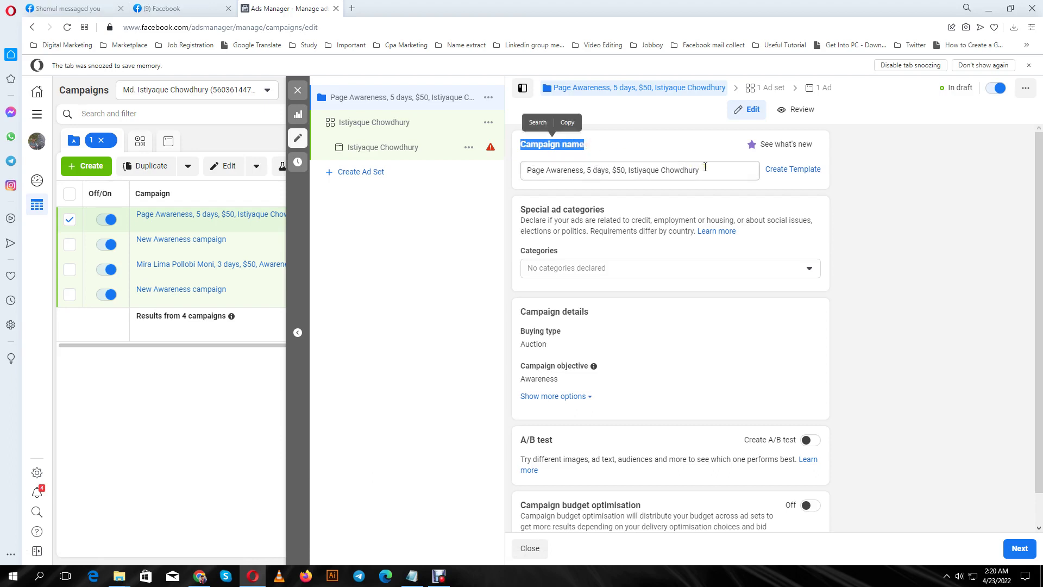
left_click_drag(705, 171, 525, 174)
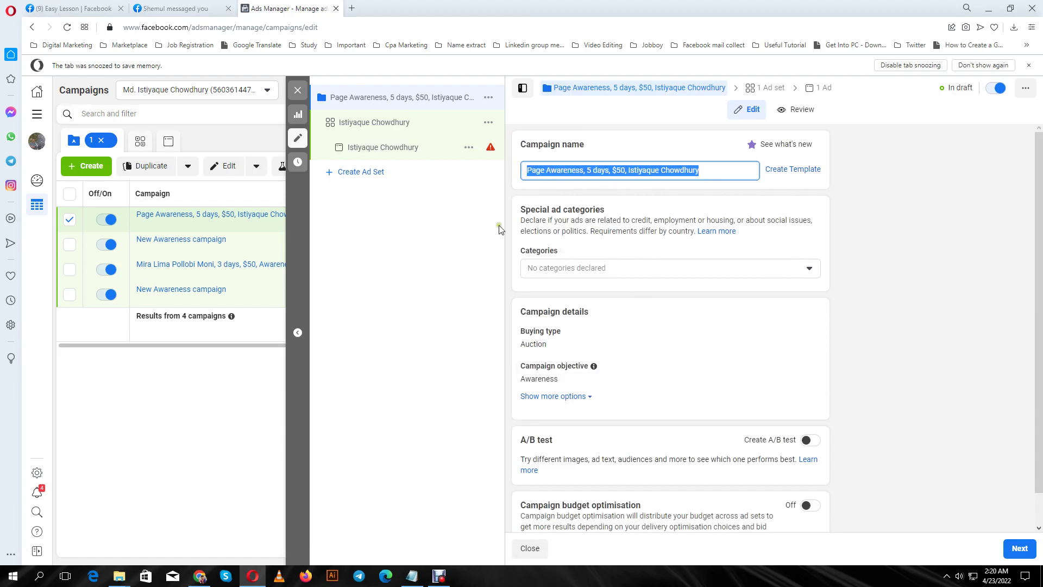
scroll(592, 232, "down", 1)
scroll(593, 232, "up", 1)
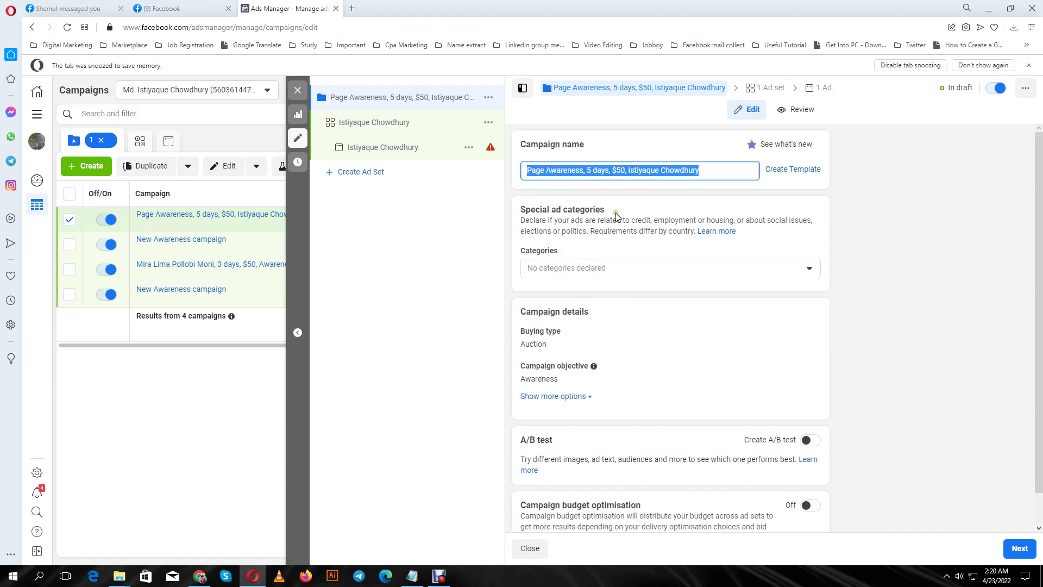
left_click_drag(609, 211, 520, 210)
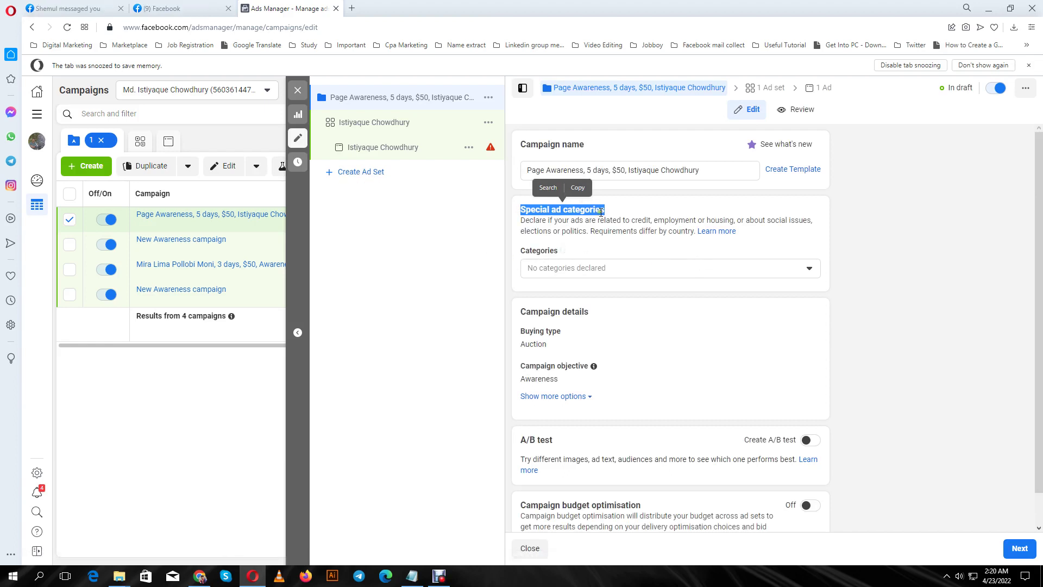
left_click_drag(513, 223, 697, 244)
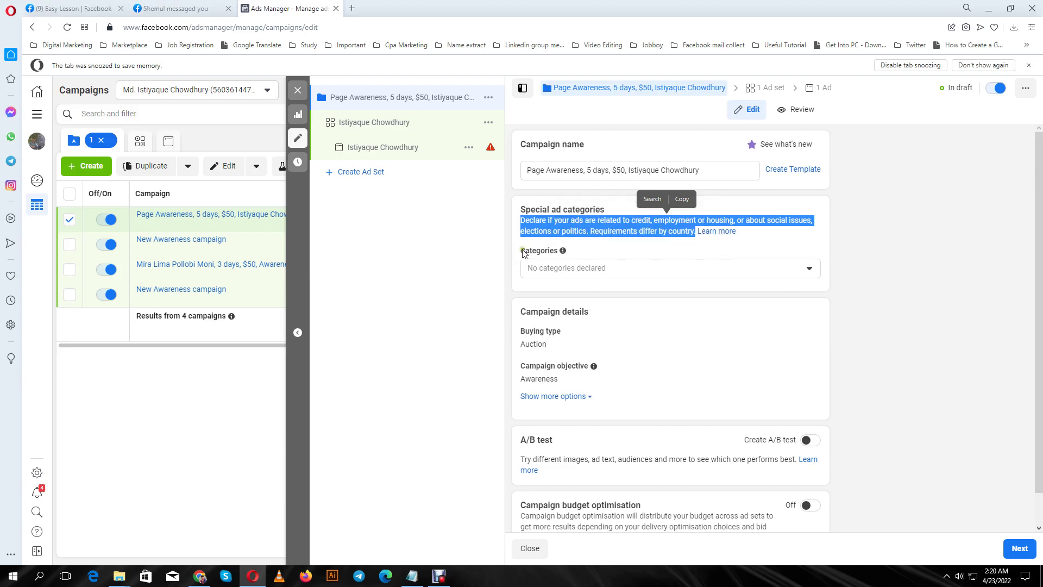
left_click(809, 268)
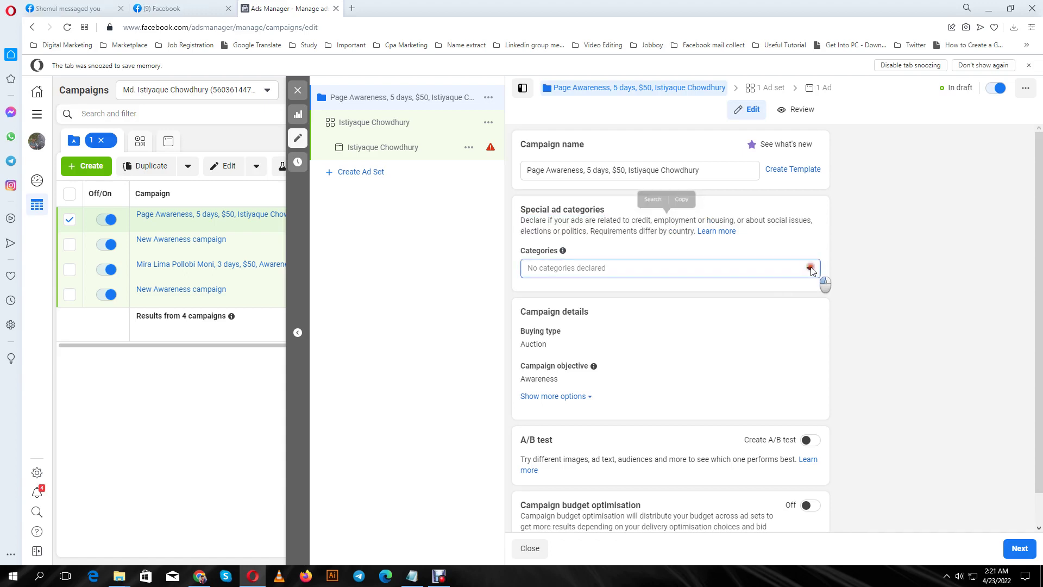
scroll(878, 273, "down", 1)
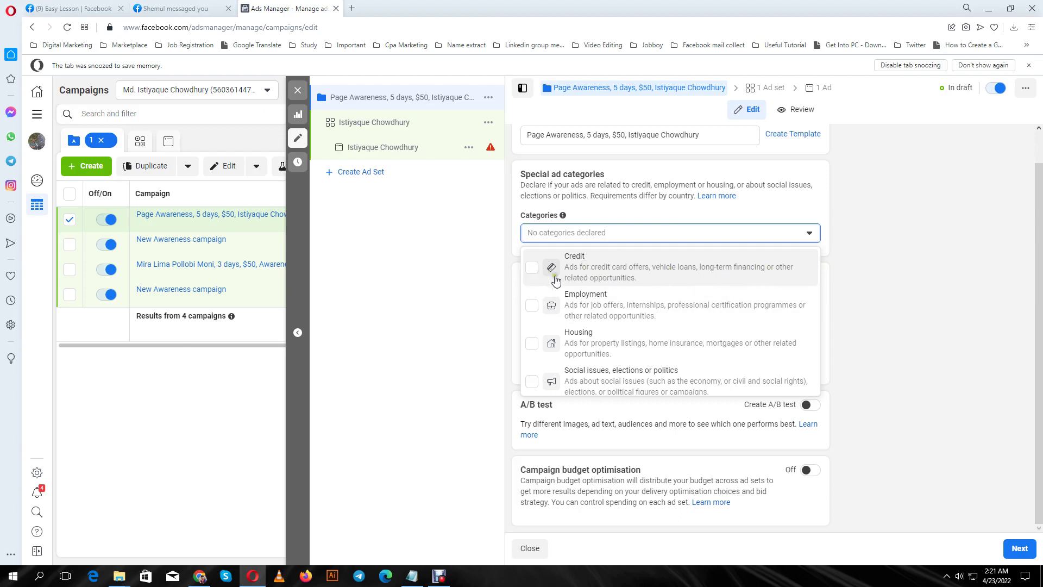
scroll(772, 298, "down", 1)
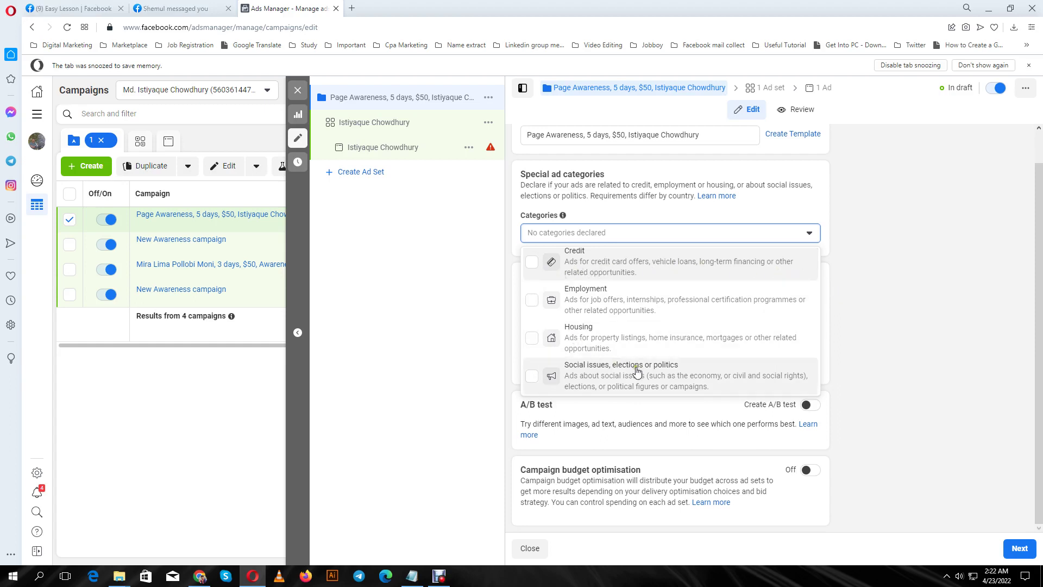
left_click(866, 337)
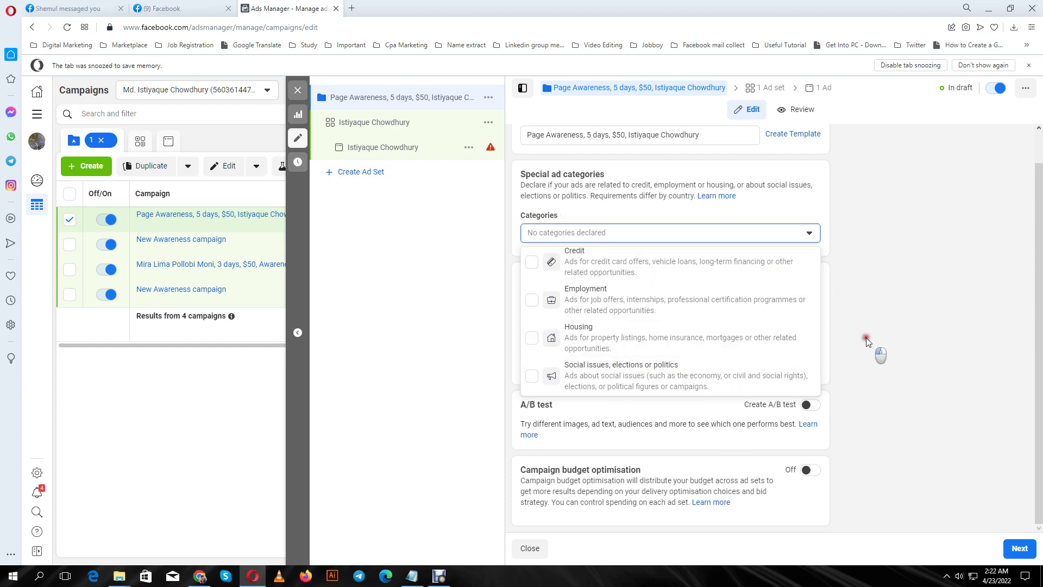
left_click(804, 238)
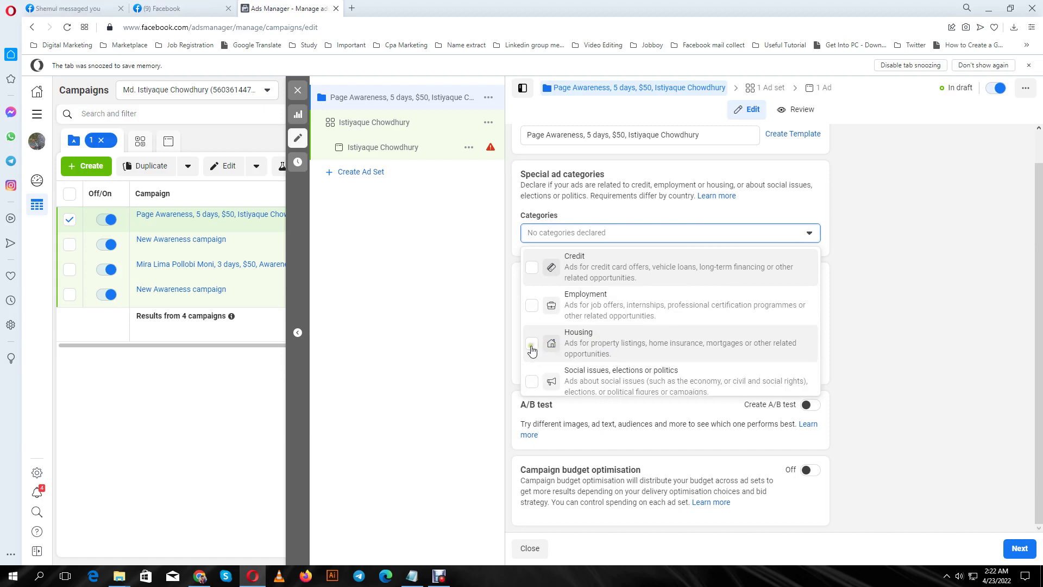
Tick Housing and inspect its Countries setting, keeping Bangladesh.
left_click(532, 344)
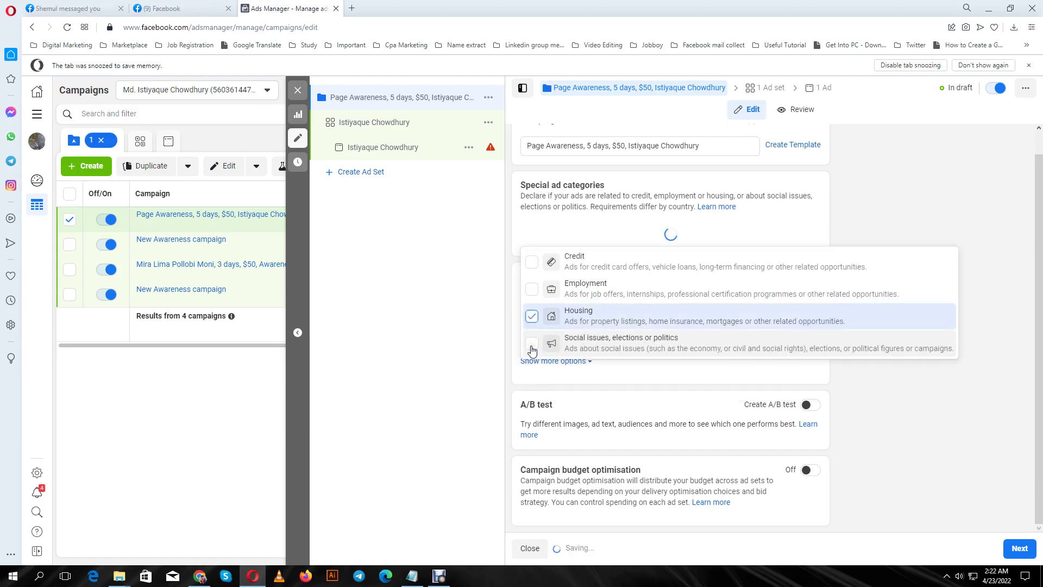
left_click(899, 376)
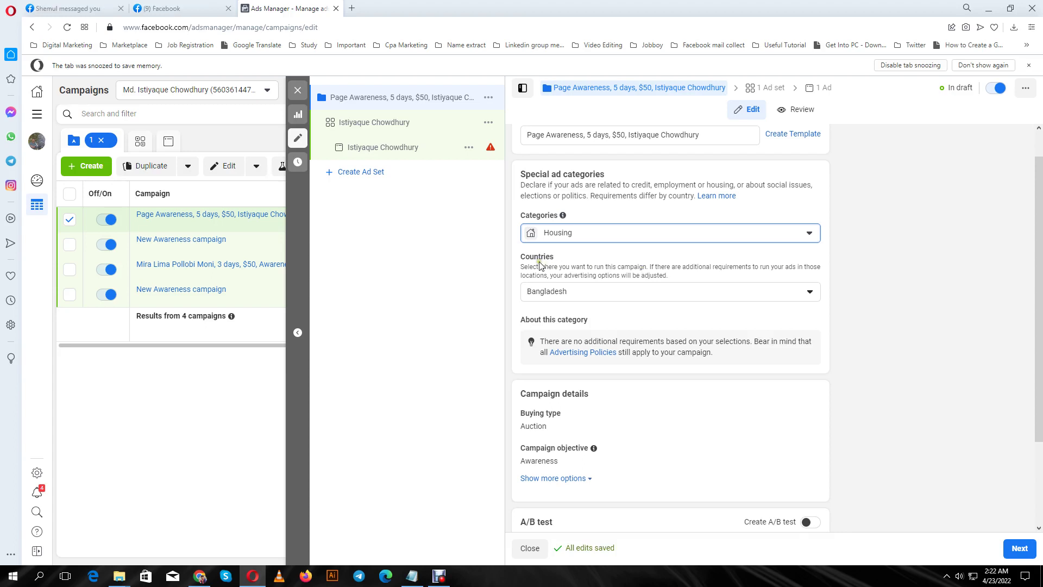
left_click_drag(516, 257, 557, 258)
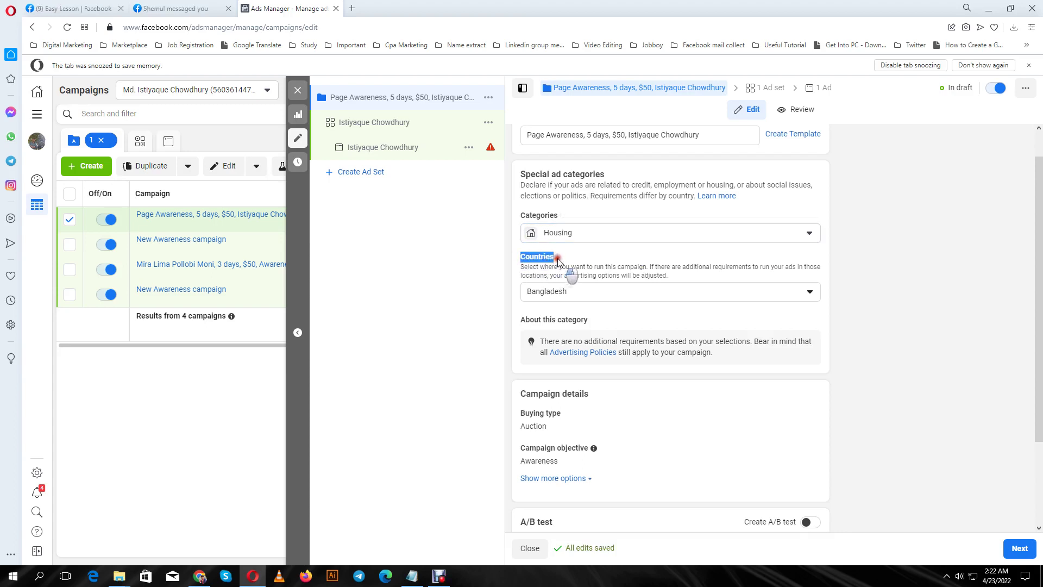
left_click(810, 292)
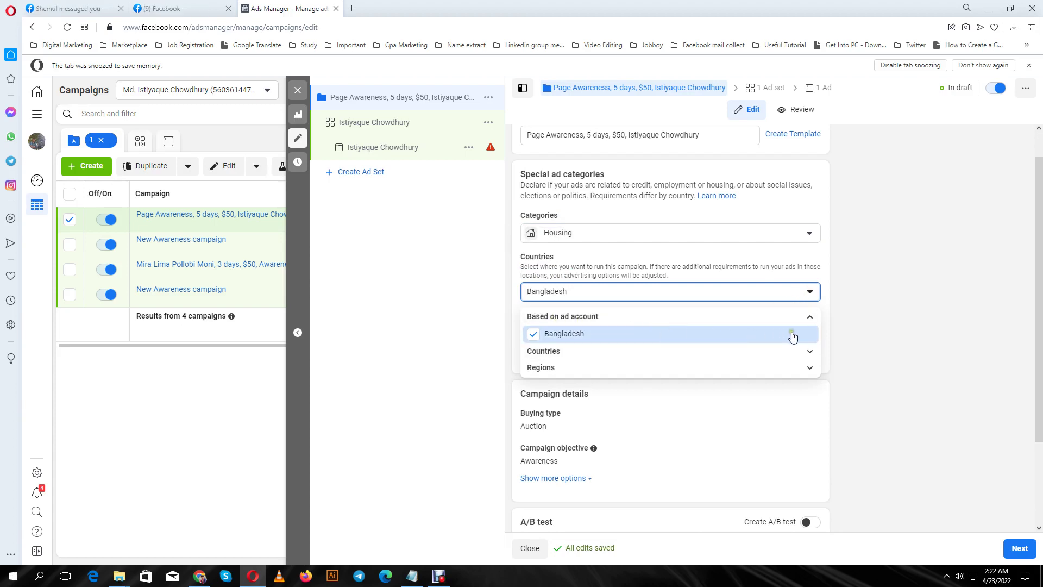
left_click(809, 351)
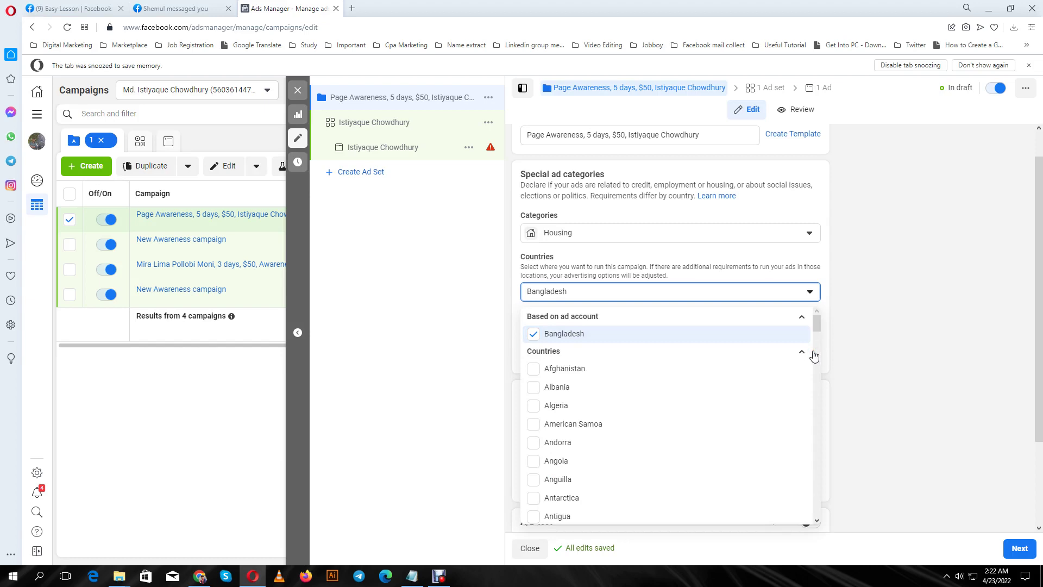
left_click(802, 353)
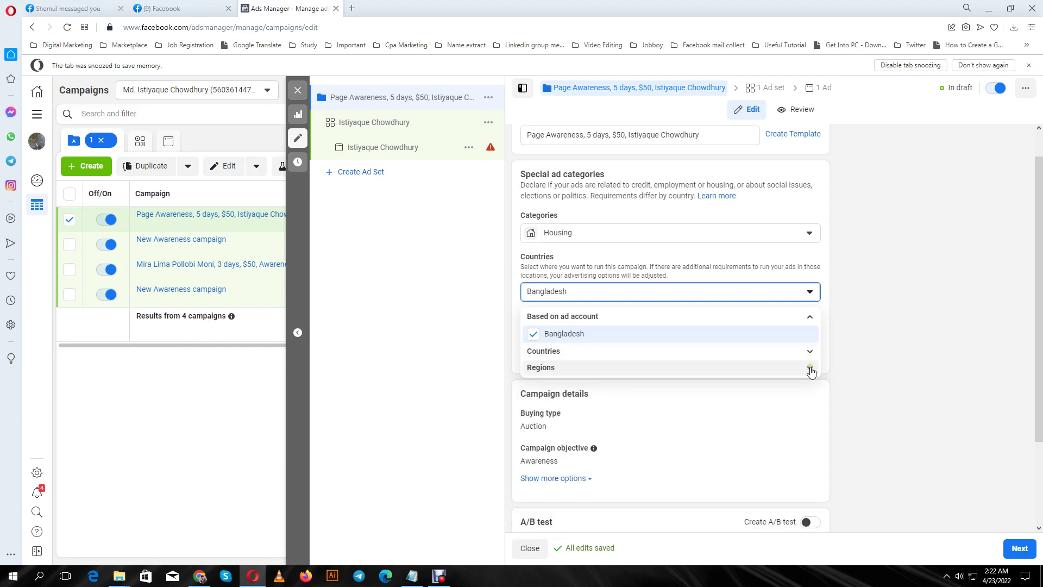
left_click(805, 367)
scroll(742, 414, "down", 2)
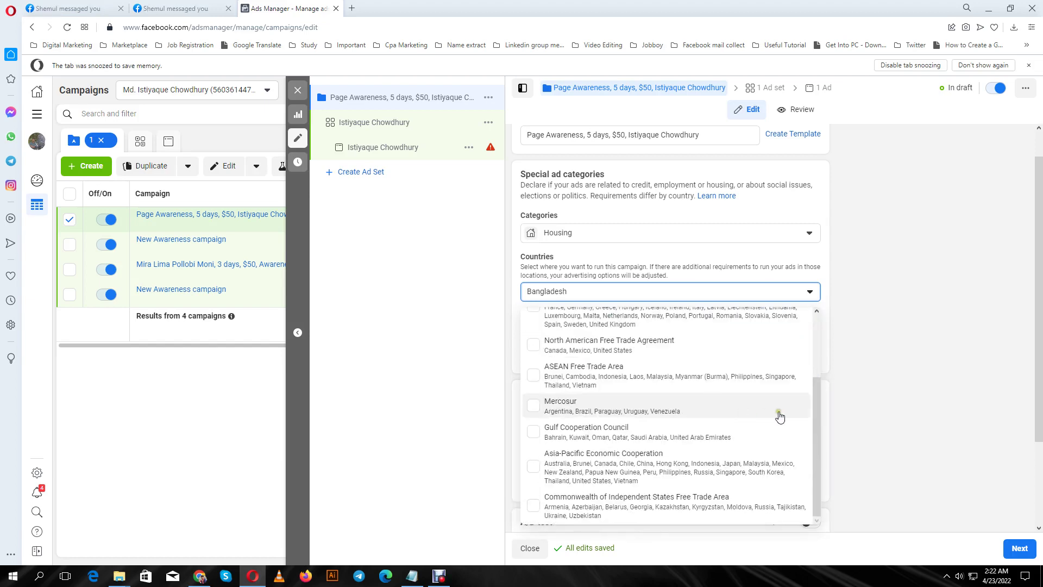
left_click(892, 301)
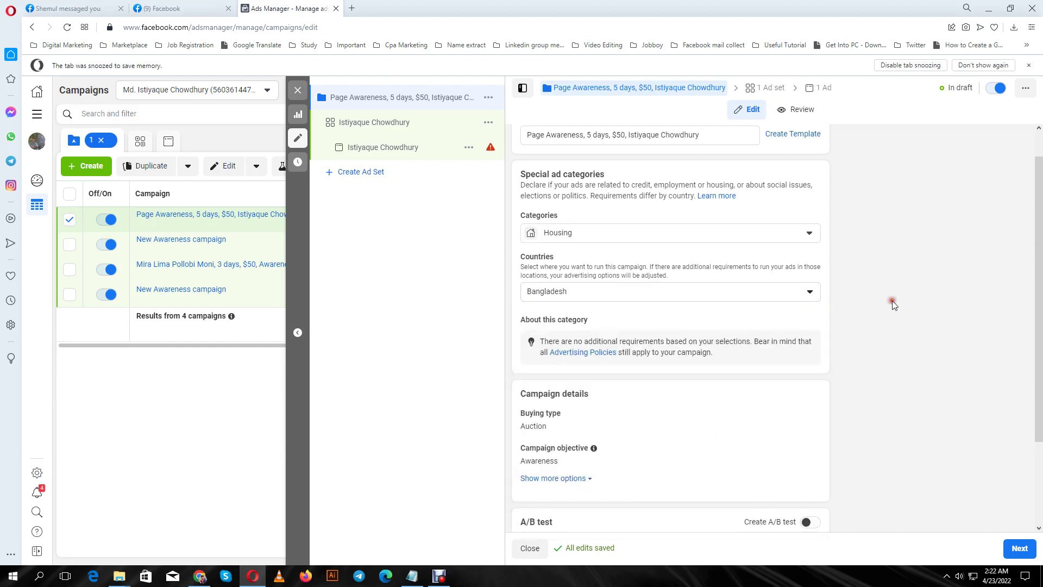
Untick Housing so no special ad category is declared.
left_click(806, 235)
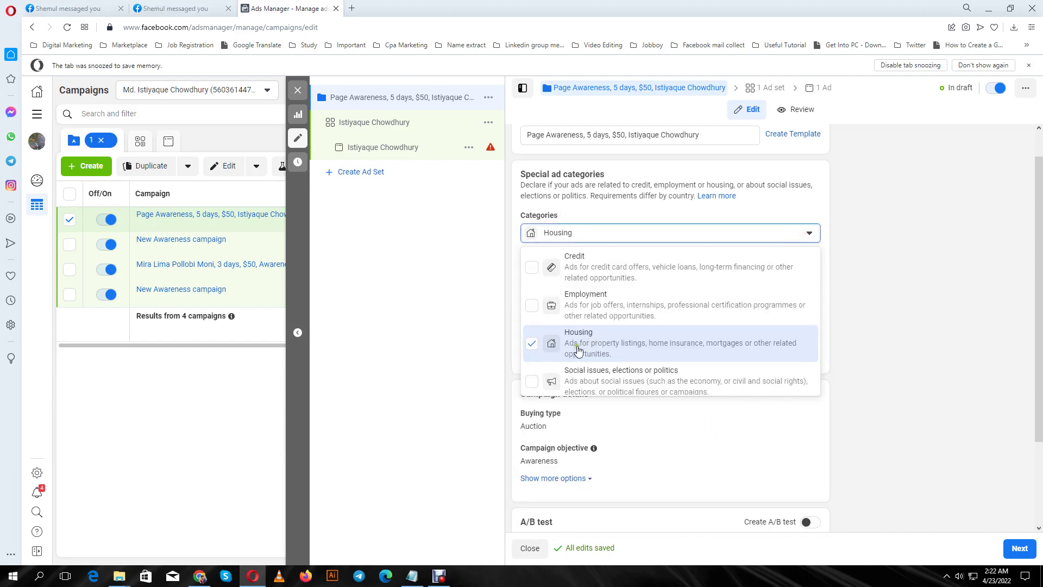
left_click(532, 343)
left_click(877, 345)
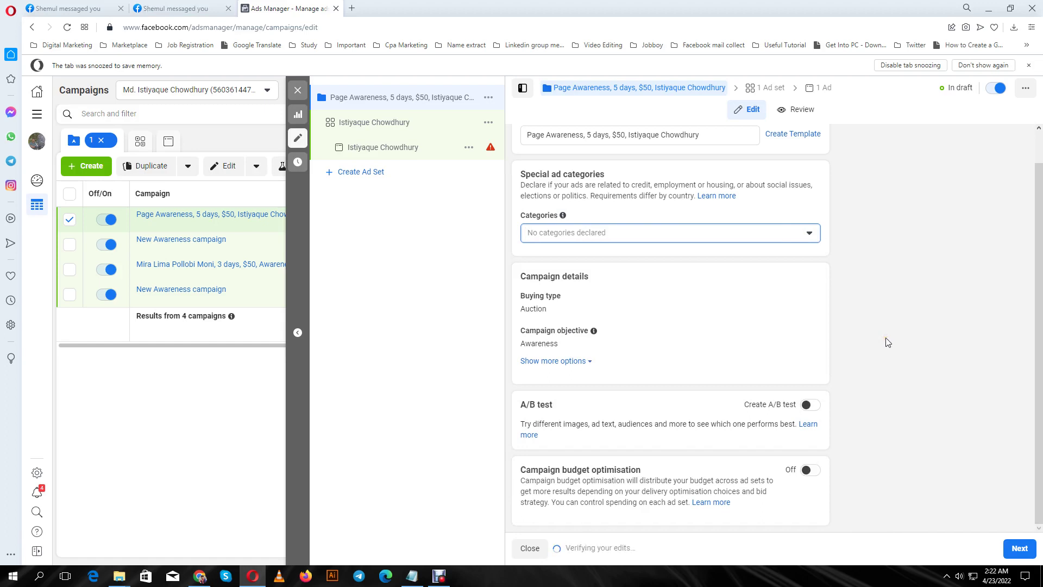
scroll(886, 341, "up", 1)
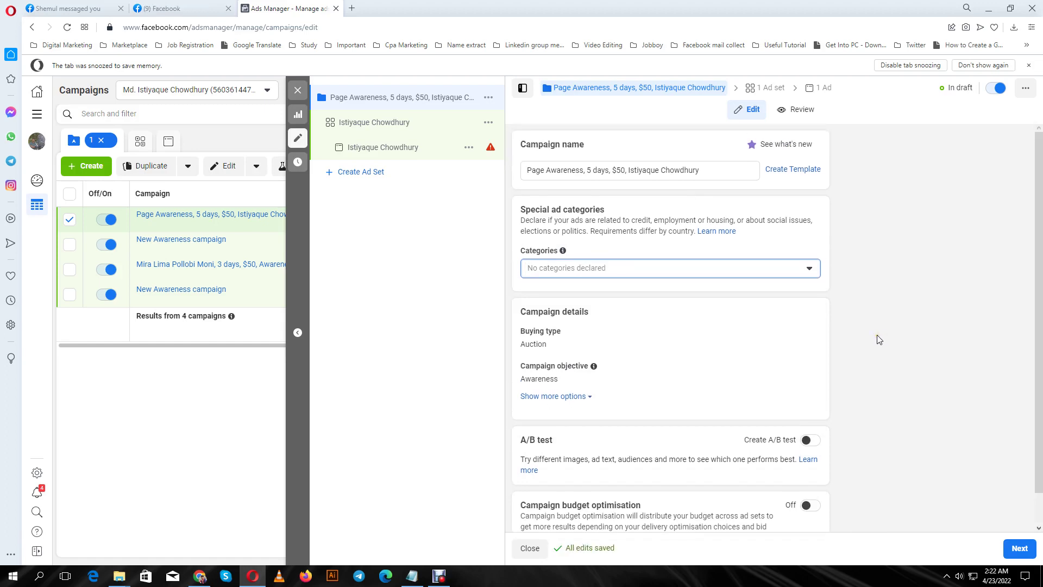
Highlight the Campaign details section heading.
scroll(879, 339, "down", 1)
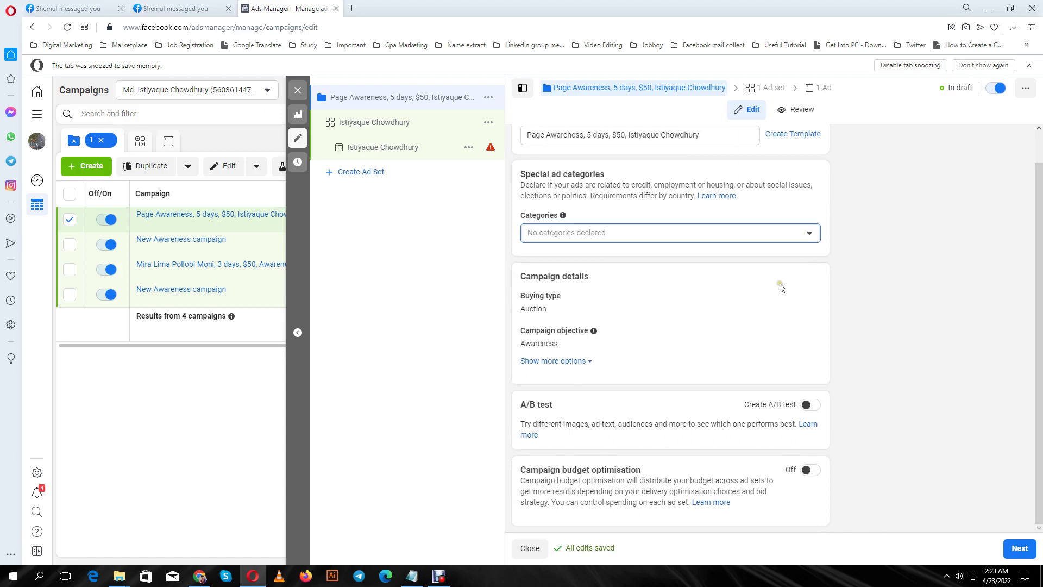
scroll(692, 324, "up", 1)
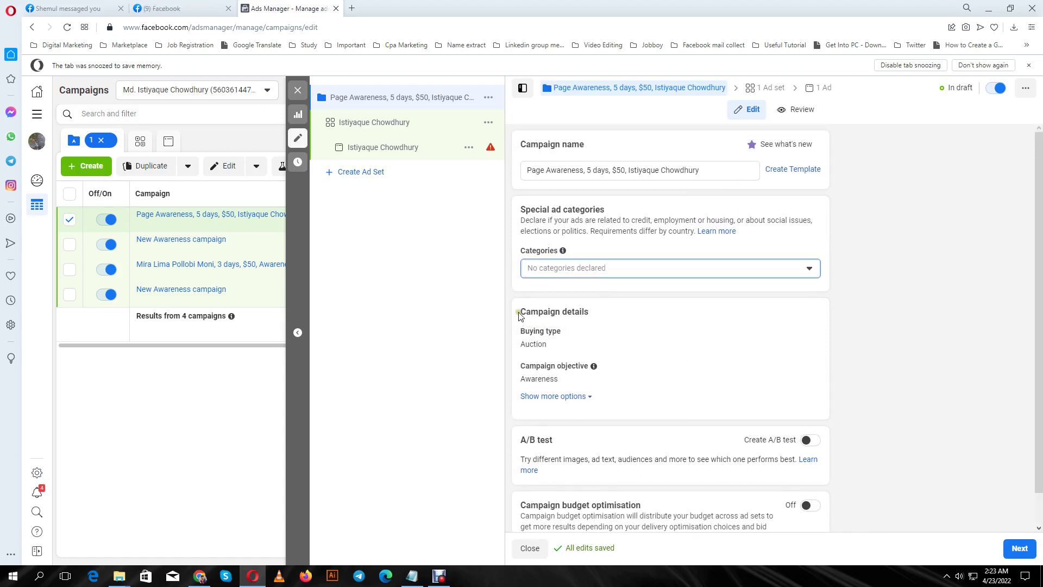
left_click_drag(522, 314, 592, 314)
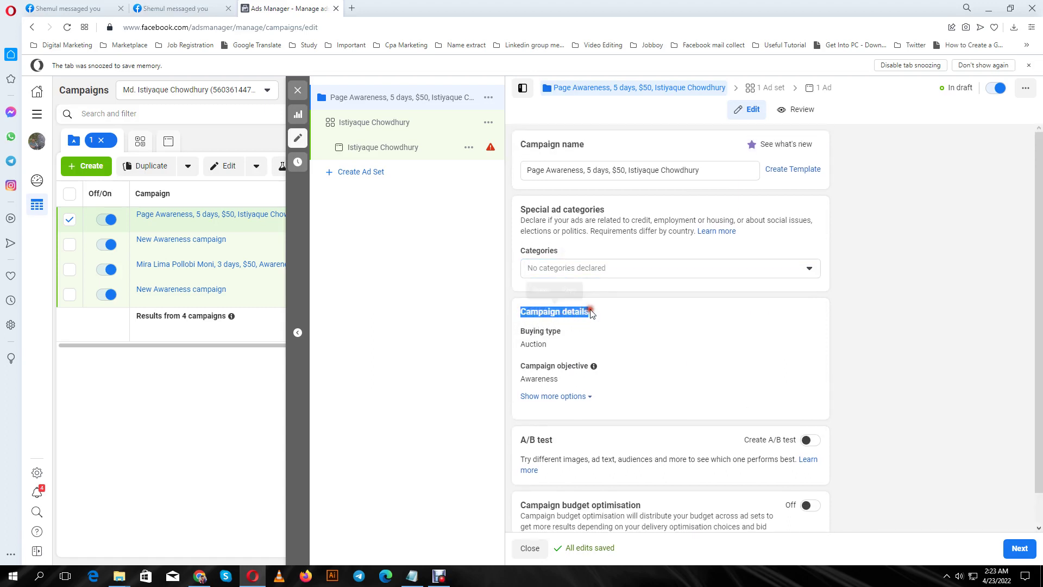
left_click(921, 343)
left_click_drag(598, 312, 519, 313)
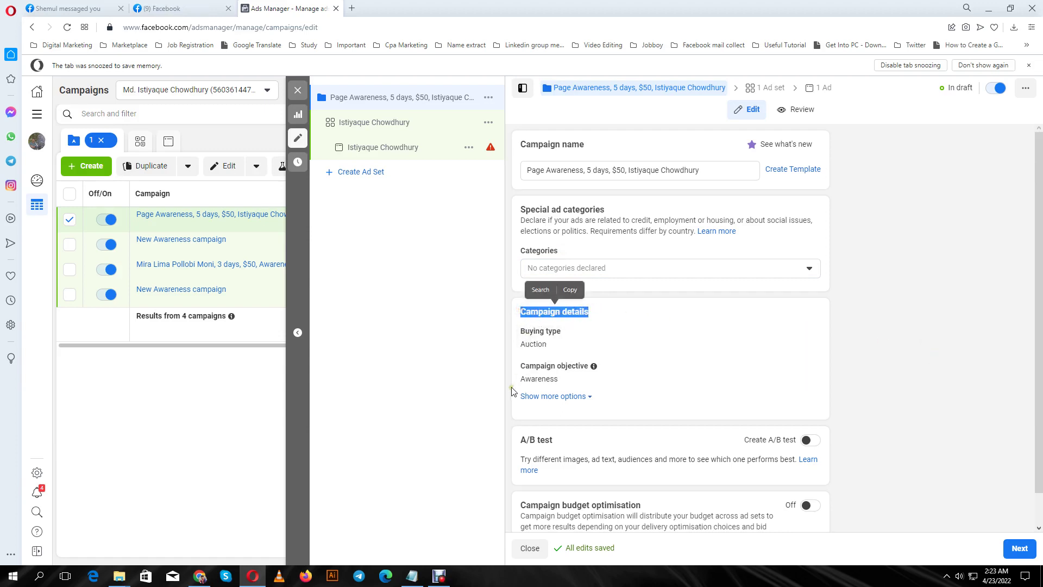
Hide the campaigns list and make the Auction buying type editable.
left_click(298, 332)
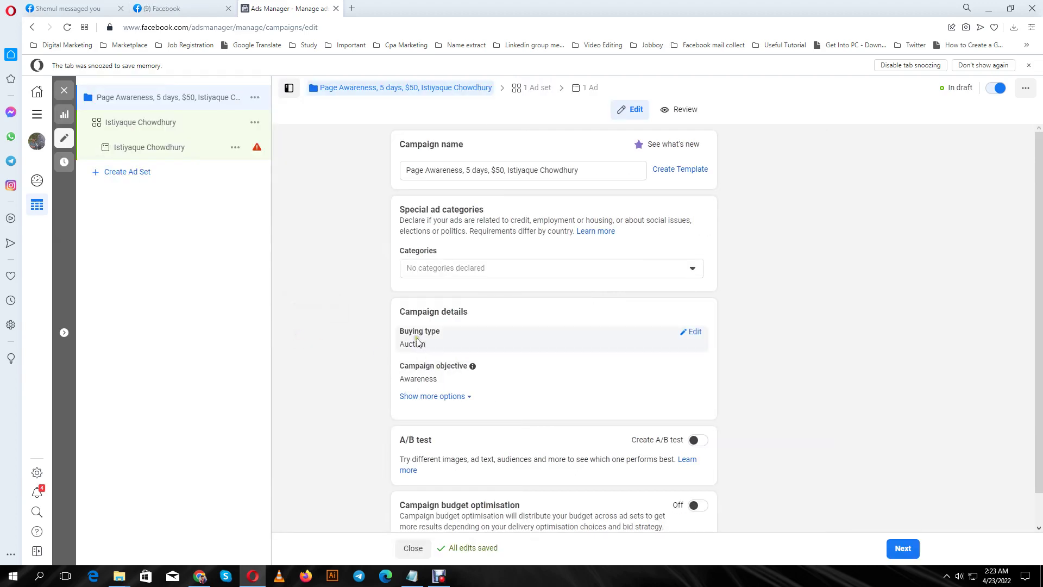
left_click(448, 343)
left_click(695, 332)
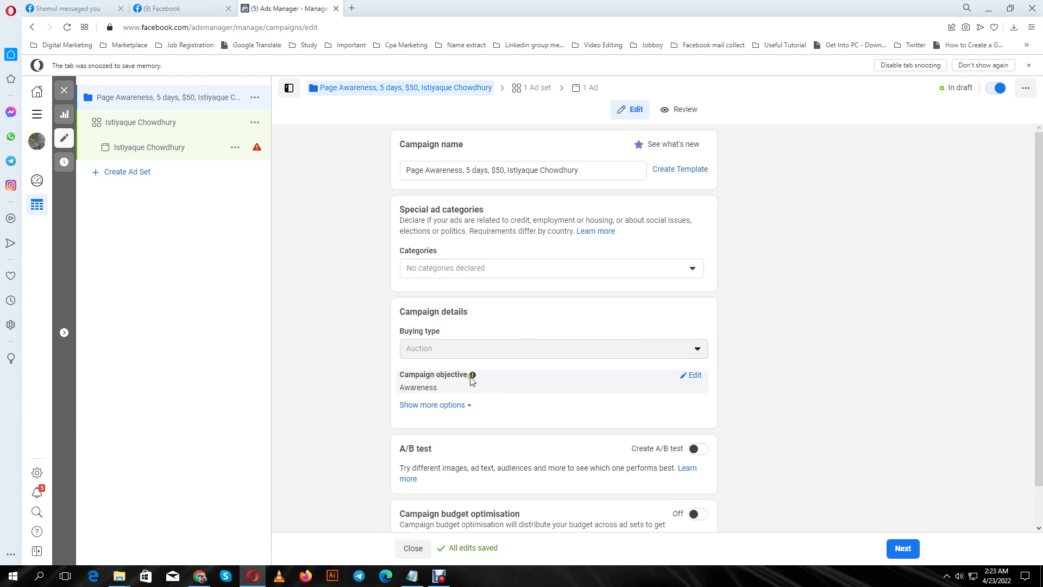
left_click_drag(394, 376, 471, 377)
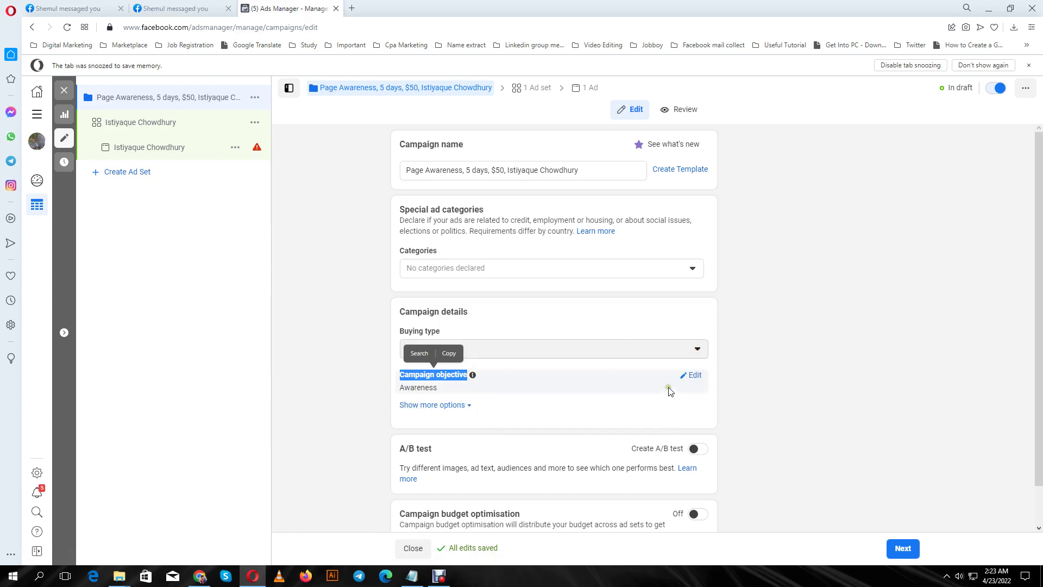
Expand all six objectives with Awareness kept, and reveal the optional campaign spending limit.
left_click(696, 376)
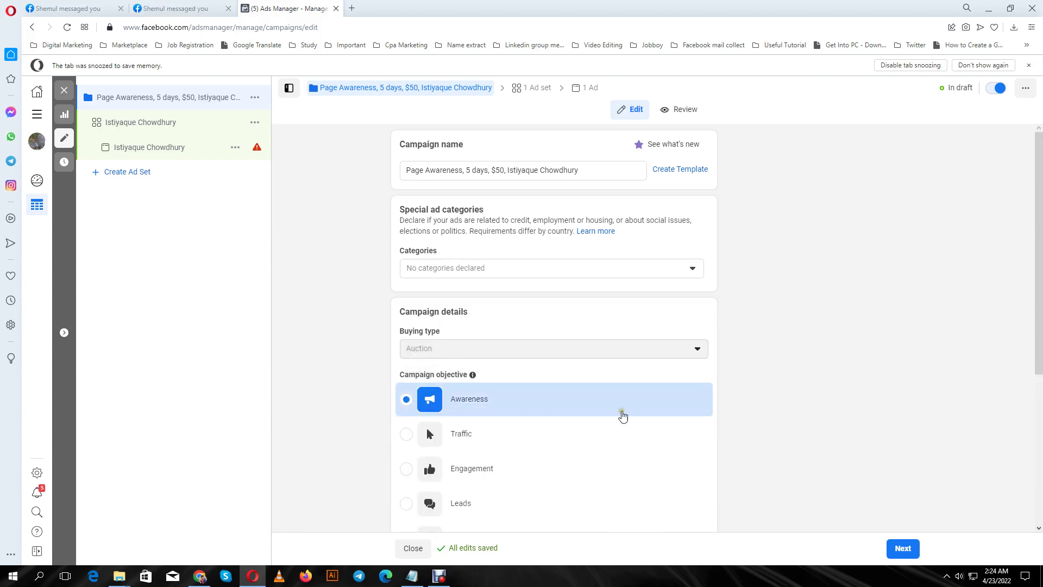
scroll(438, 468, "down", 4)
scroll(706, 359, "up", 2)
scroll(766, 368, "down", 2)
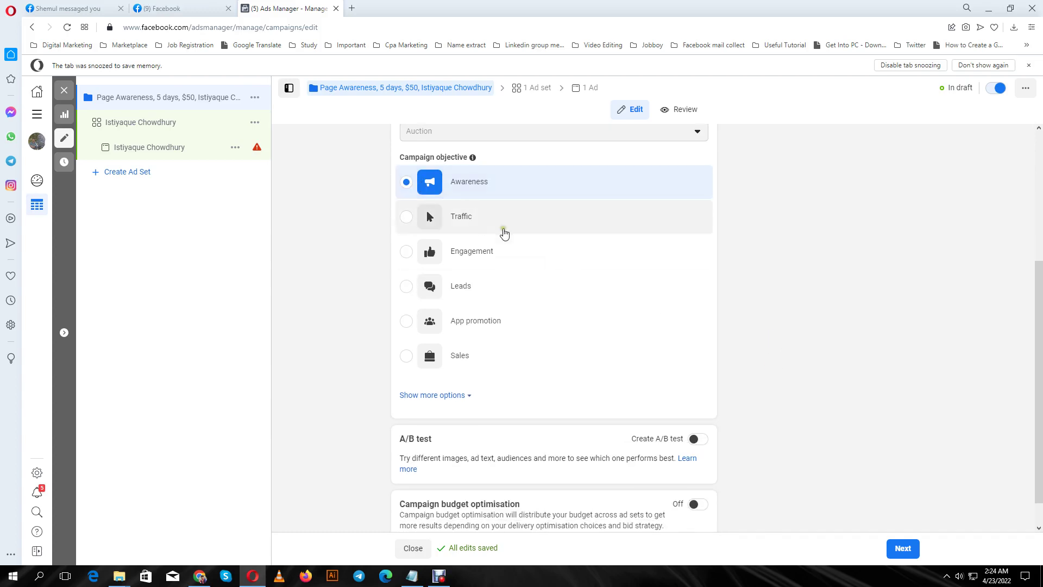
scroll(820, 372, "down", 1)
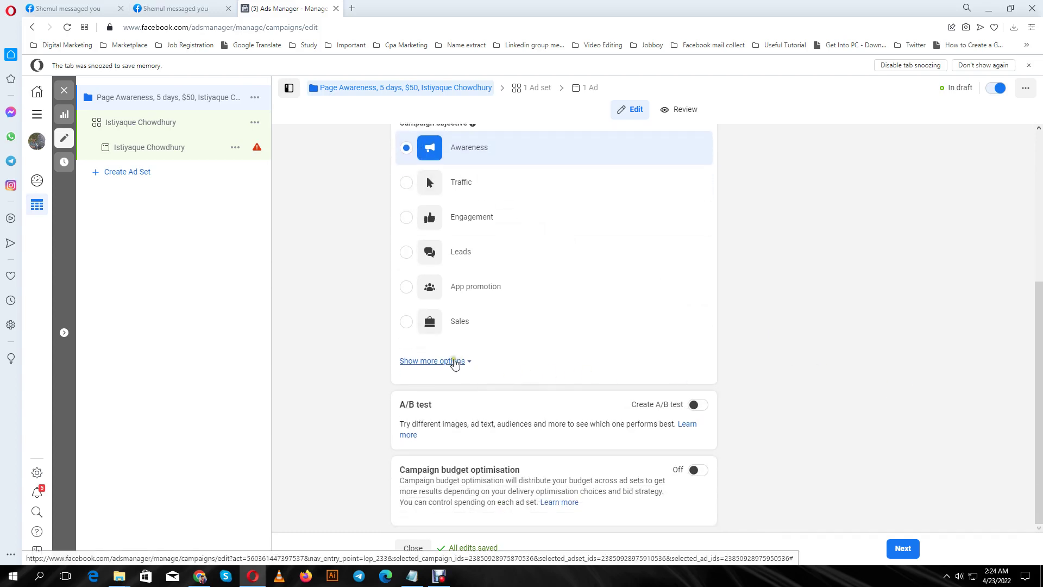
left_click(451, 362)
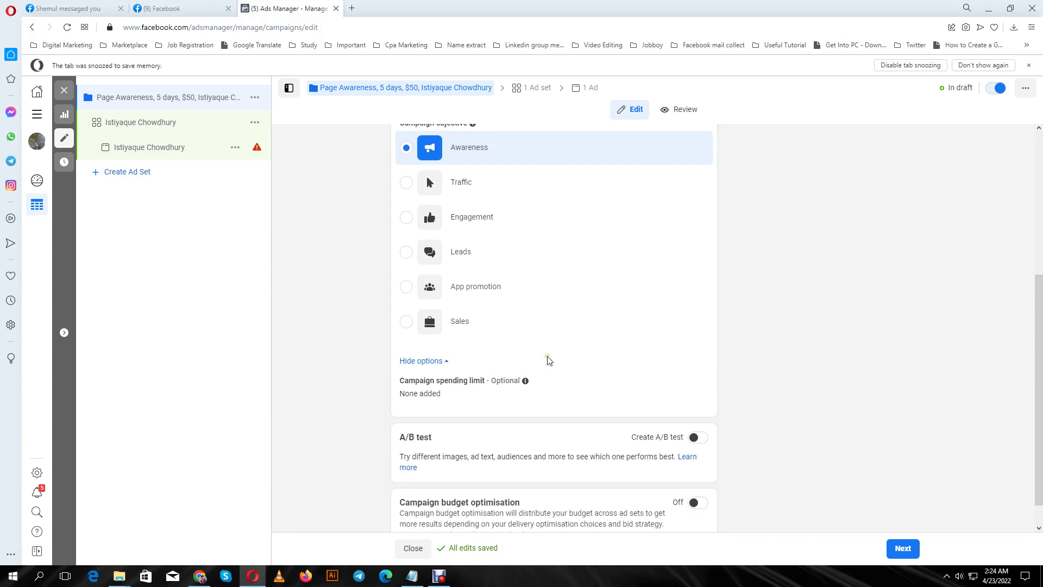
scroll(547, 361, "down", 1)
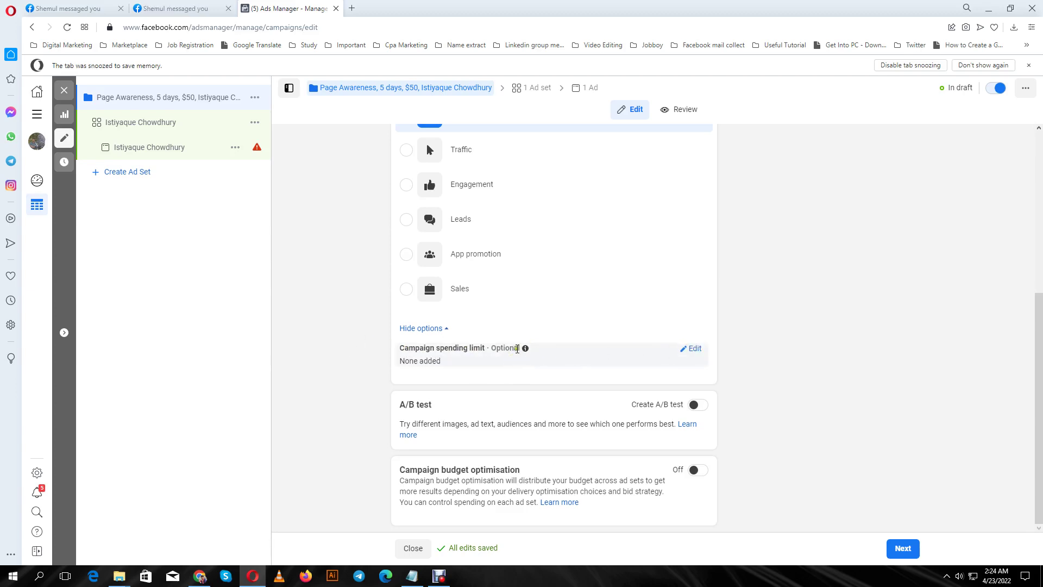
Add a campaign spending limit of $150.
left_click(694, 349)
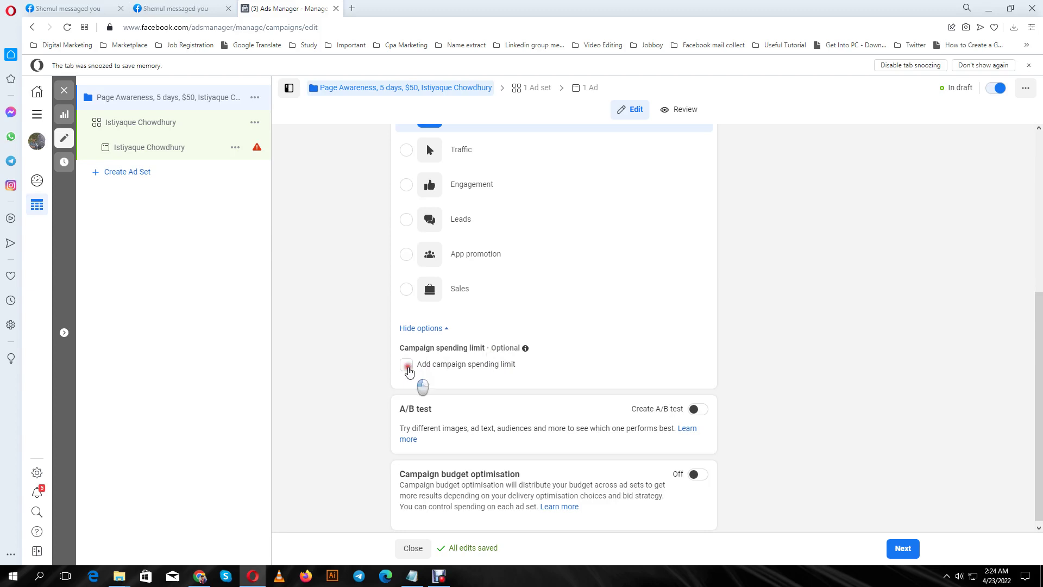
left_click(407, 364)
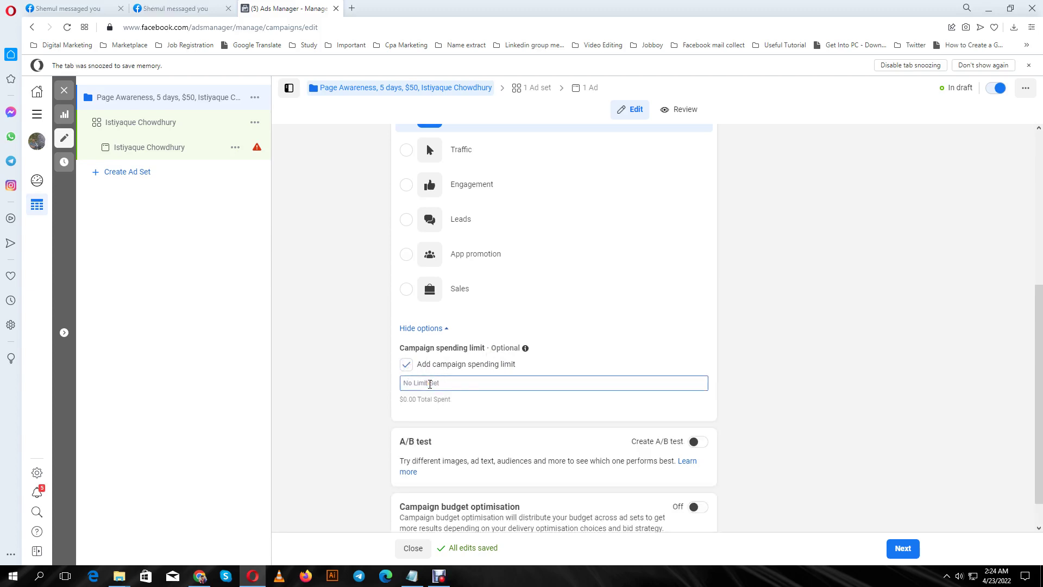
type("100")
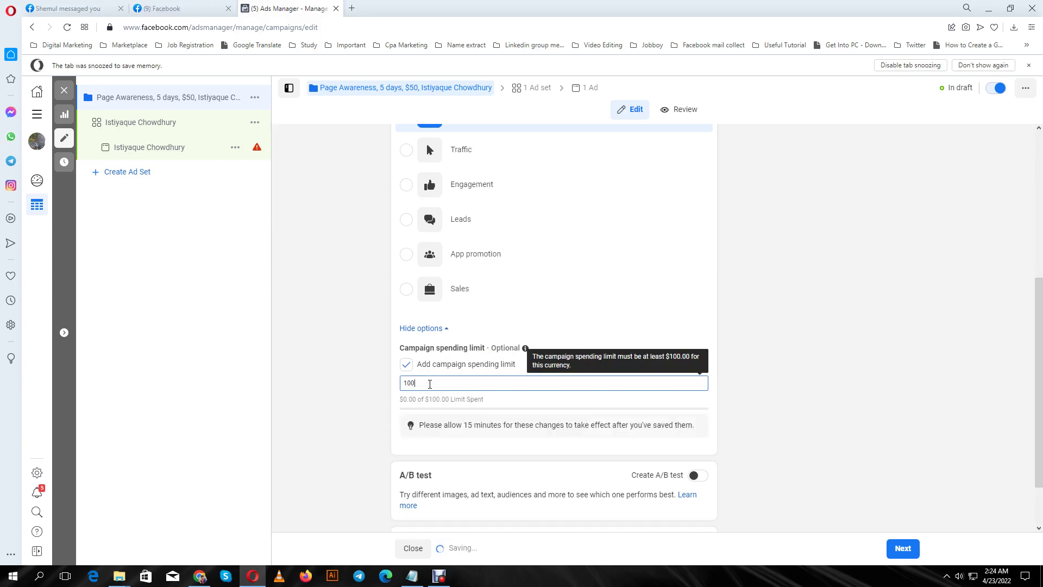
key("BackSpace")
key("BackSpace")
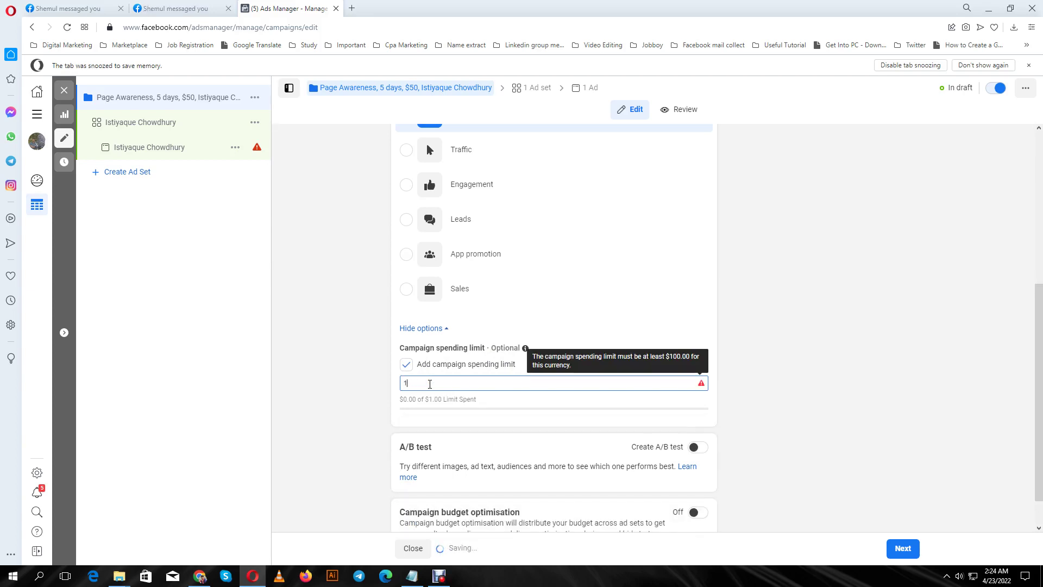
type("50")
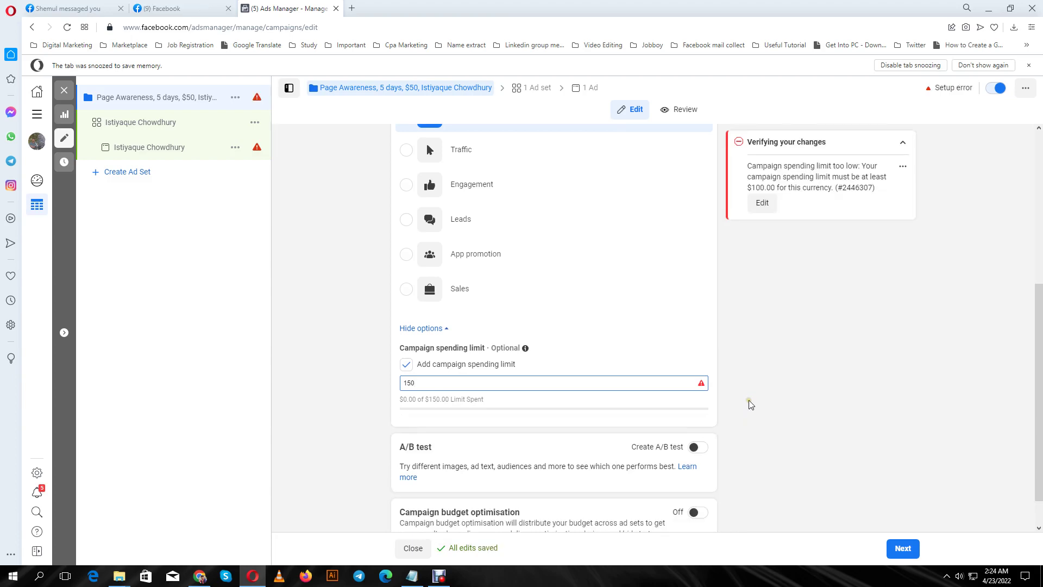
mouse_move(701, 384)
left_click(774, 393)
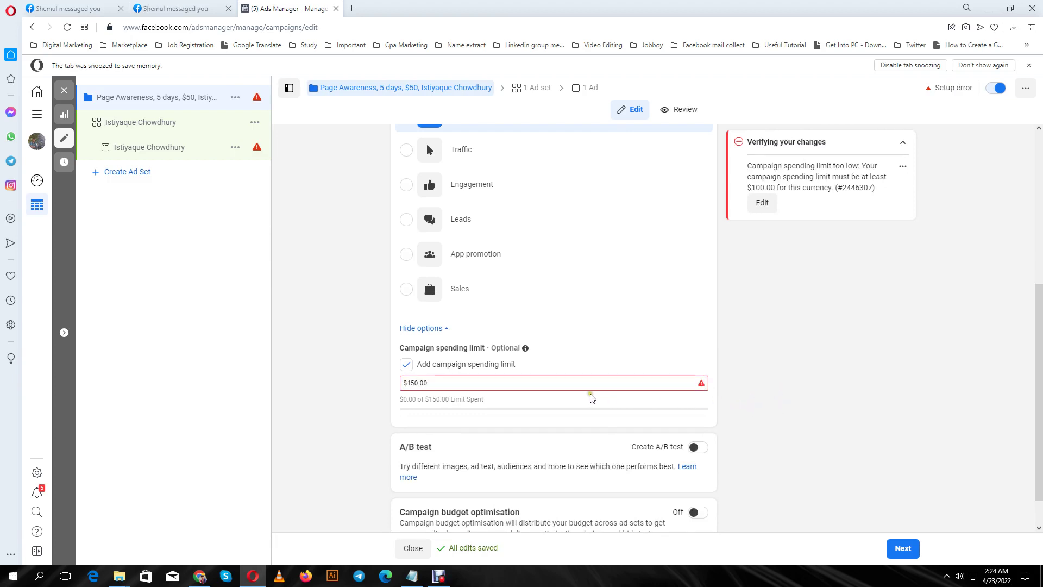
Raise the spending limit to $1,500, then remove the limit entirely.
left_click_drag(417, 384, 419, 383)
type("0")
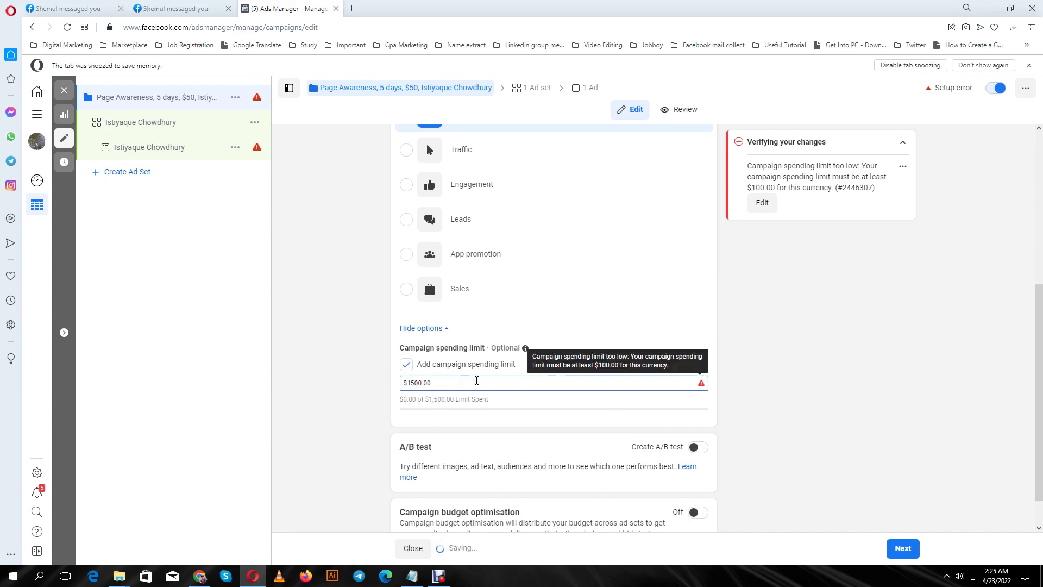
left_click(754, 395)
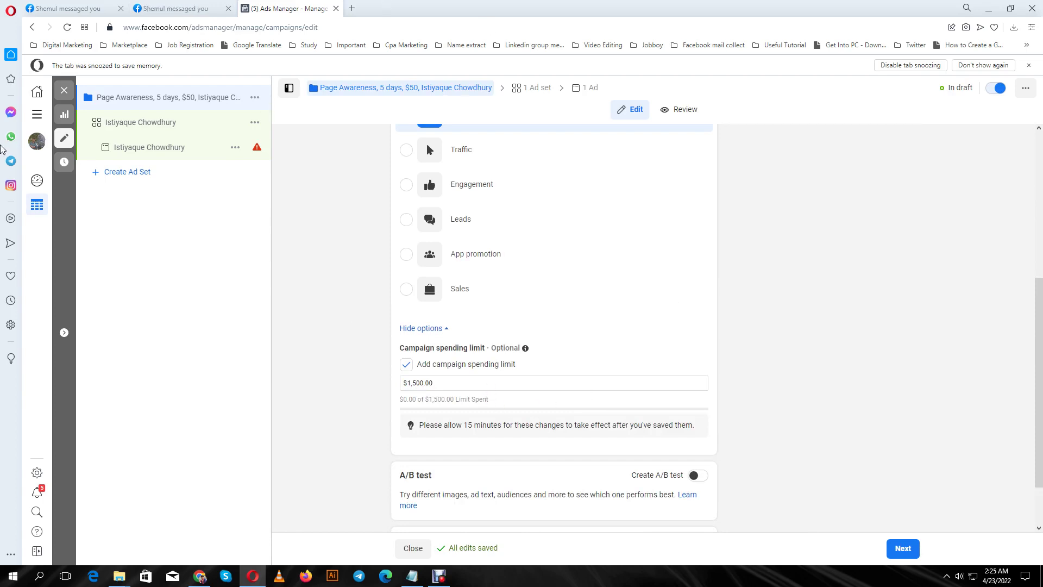
left_click(407, 366)
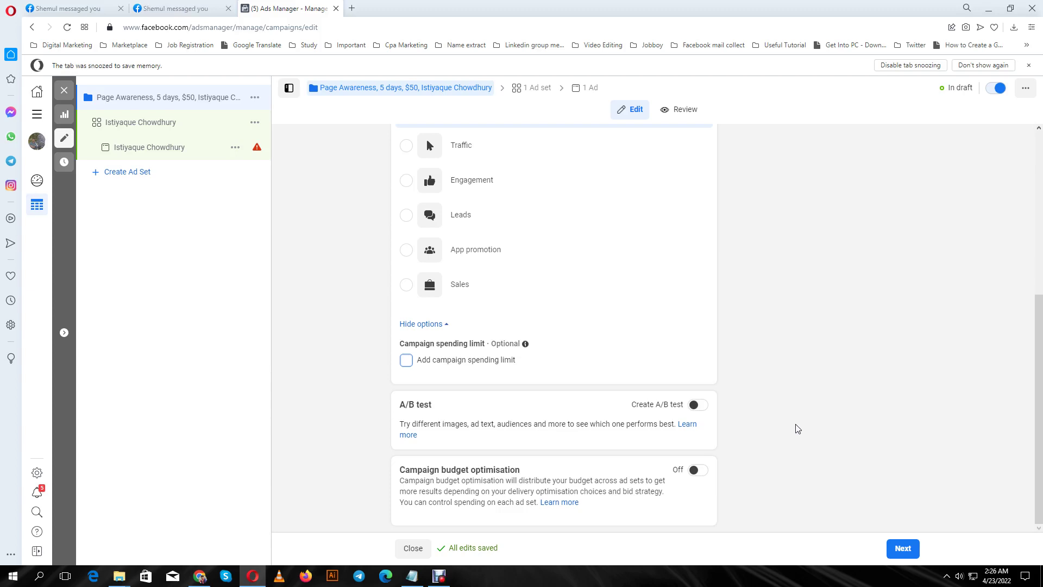
left_click(700, 406)
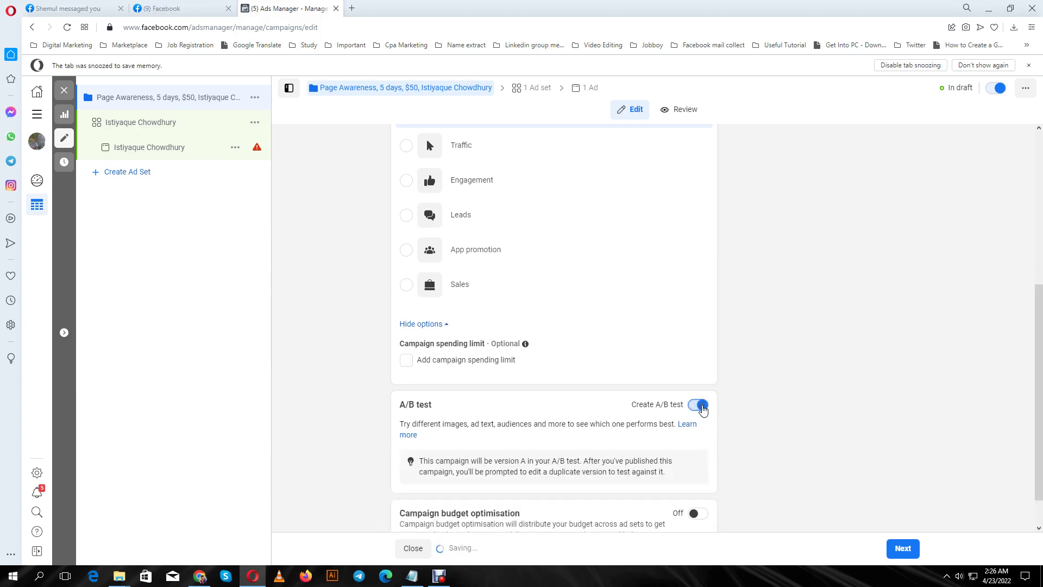
scroll(702, 410, "down", 1)
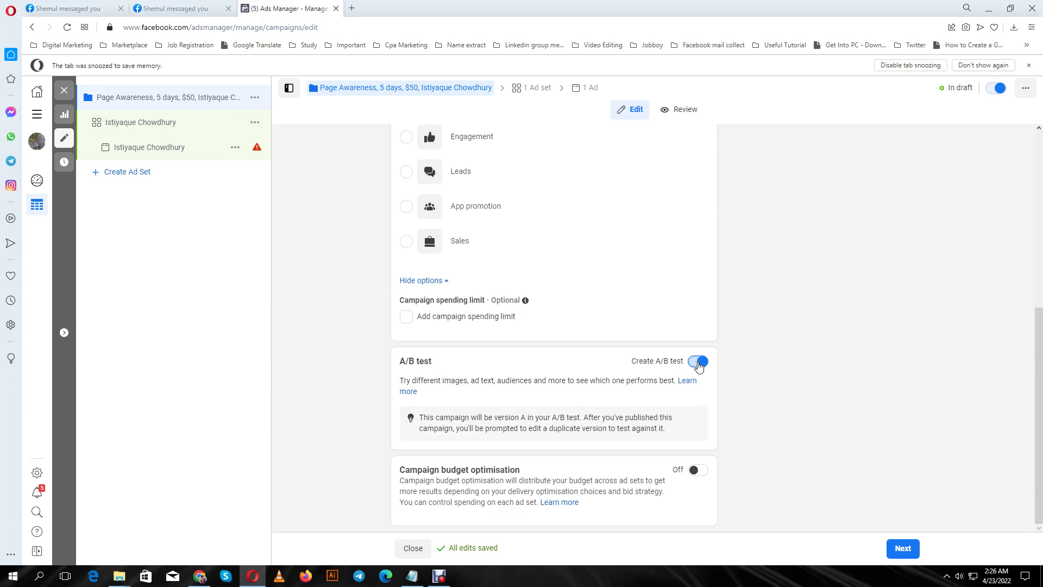
left_click(698, 362)
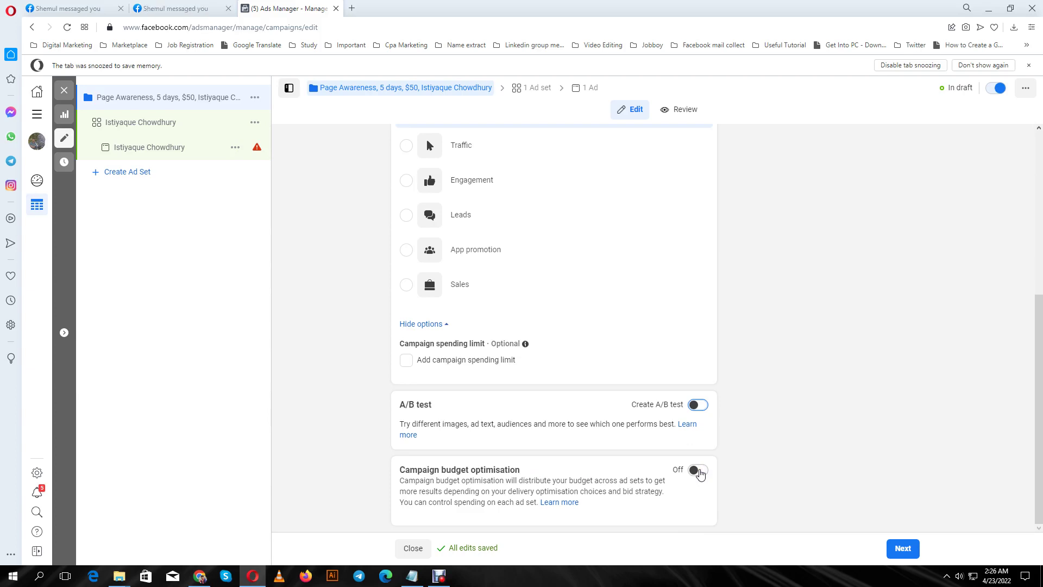
Turn on campaign budget optimisation and keep Daily budget as the budget type at $10.00.
left_click(698, 470)
scroll(699, 476, "down", 3)
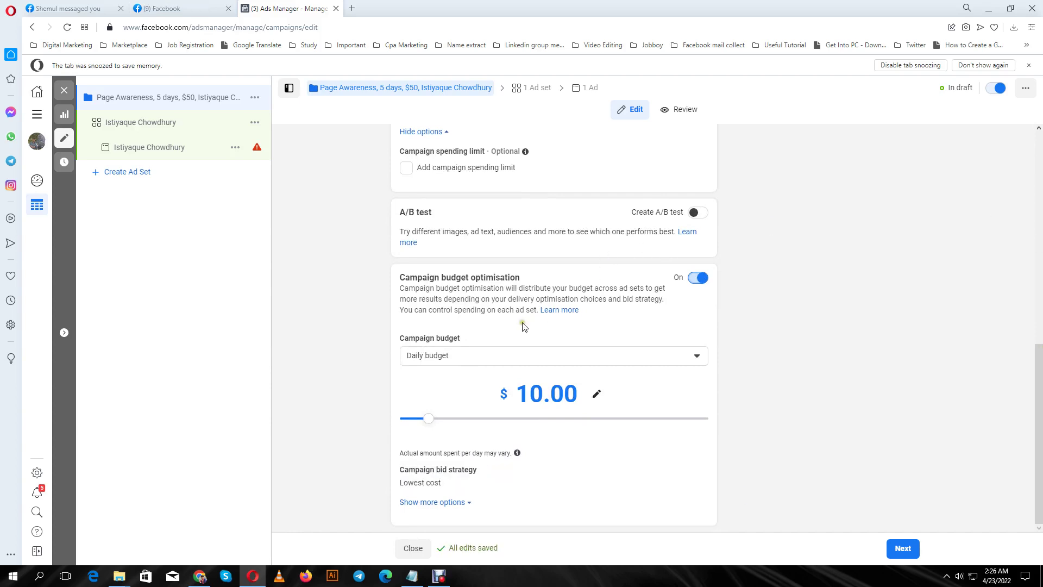
mouse_move(466, 339)
left_click(697, 357)
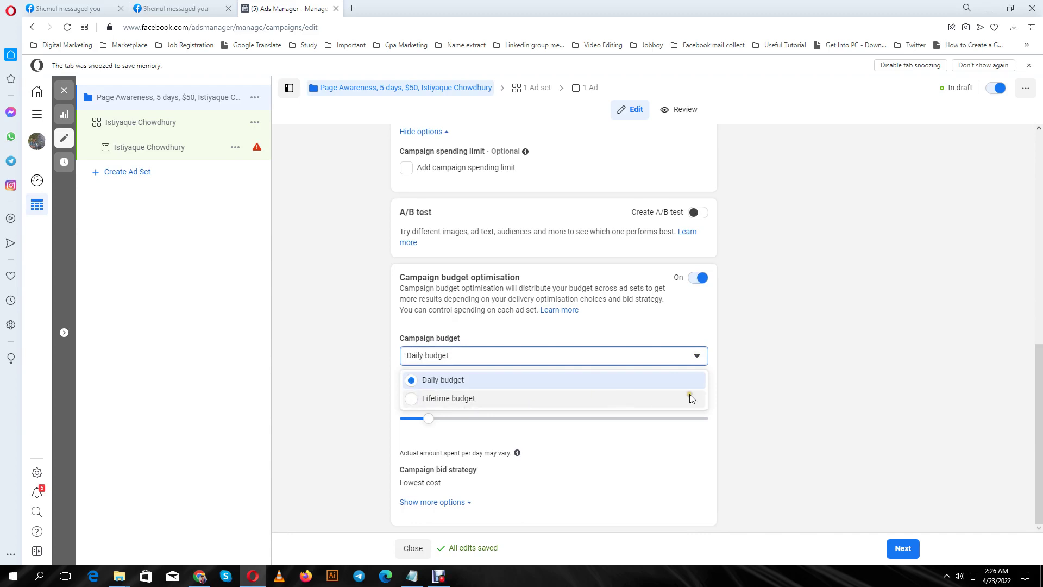
left_click(802, 389)
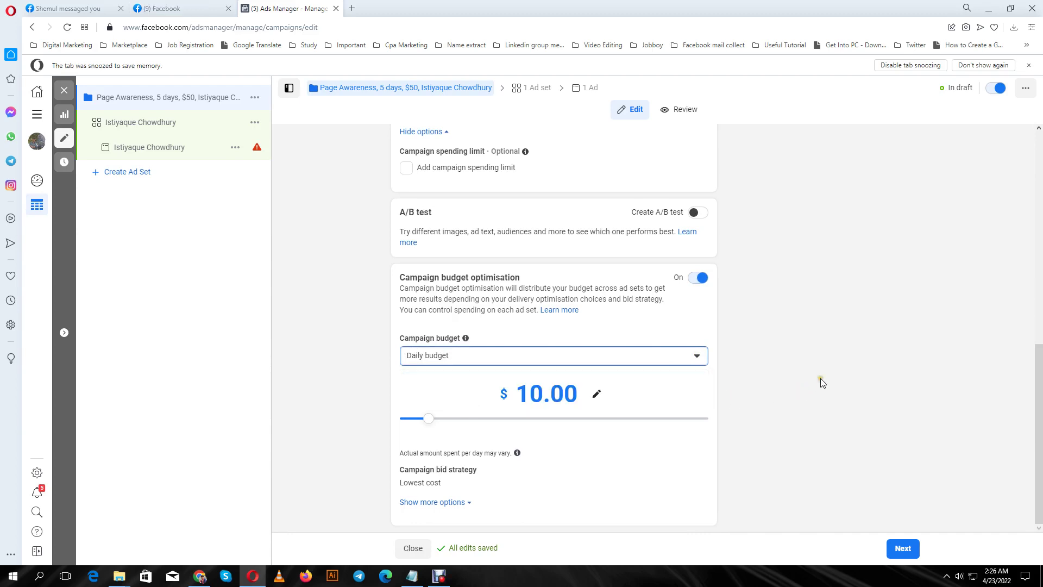
left_click(697, 355)
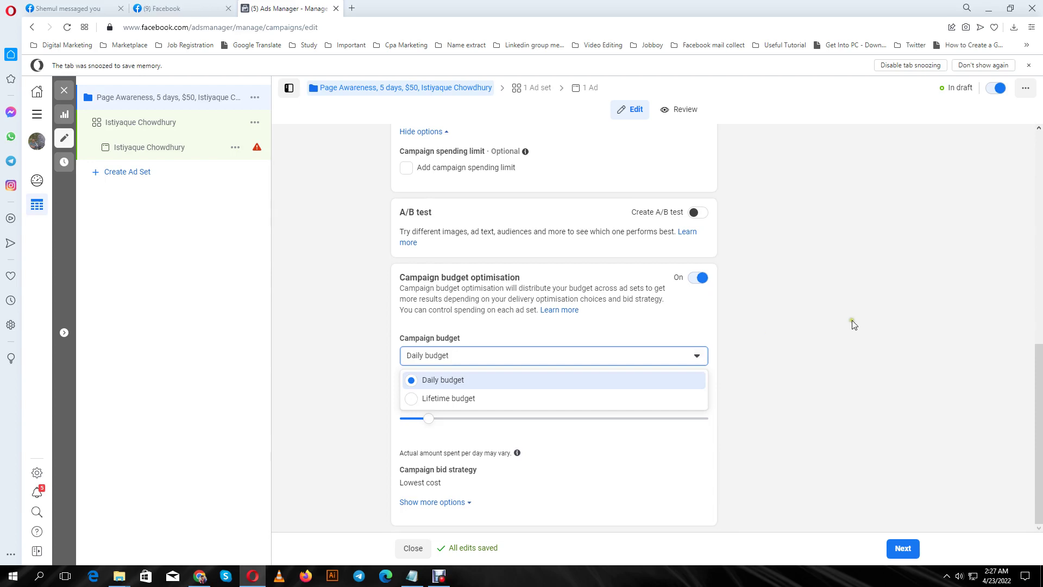
left_click(790, 431)
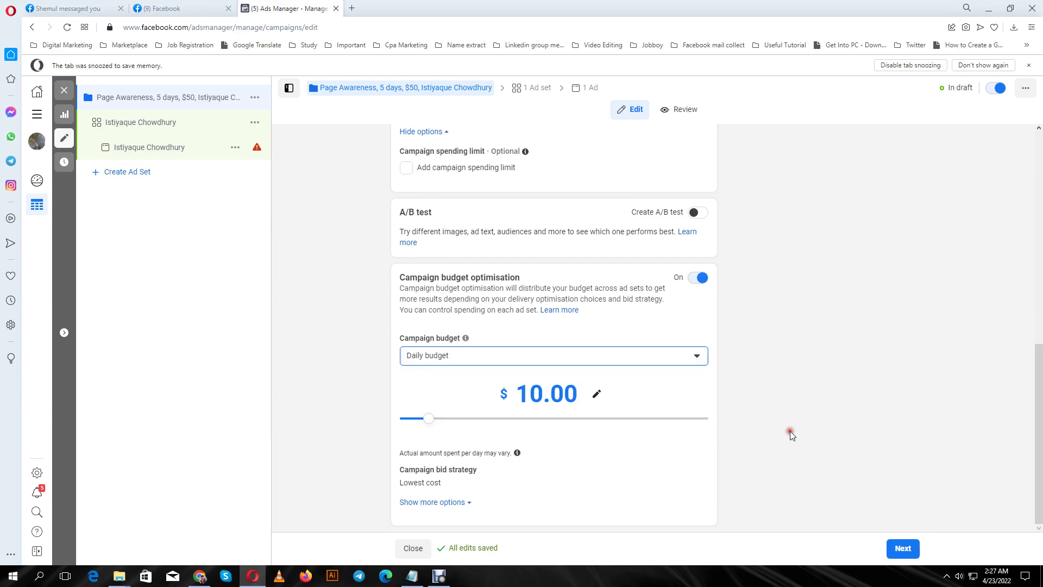
Change the budget amount to $5.00.
left_click(549, 400)
left_click_drag(546, 399, 522, 394)
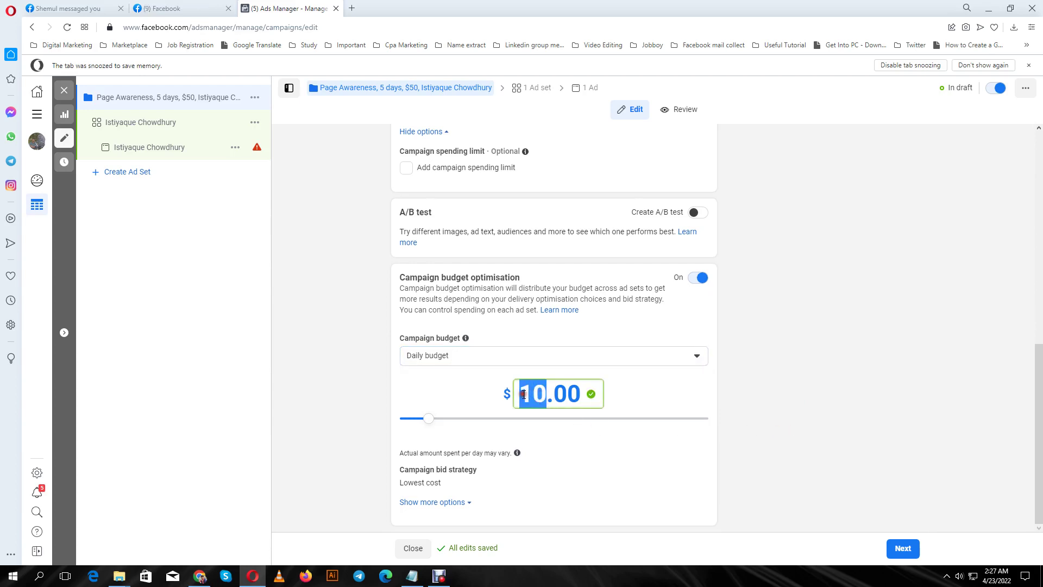
type("5")
left_click(737, 417)
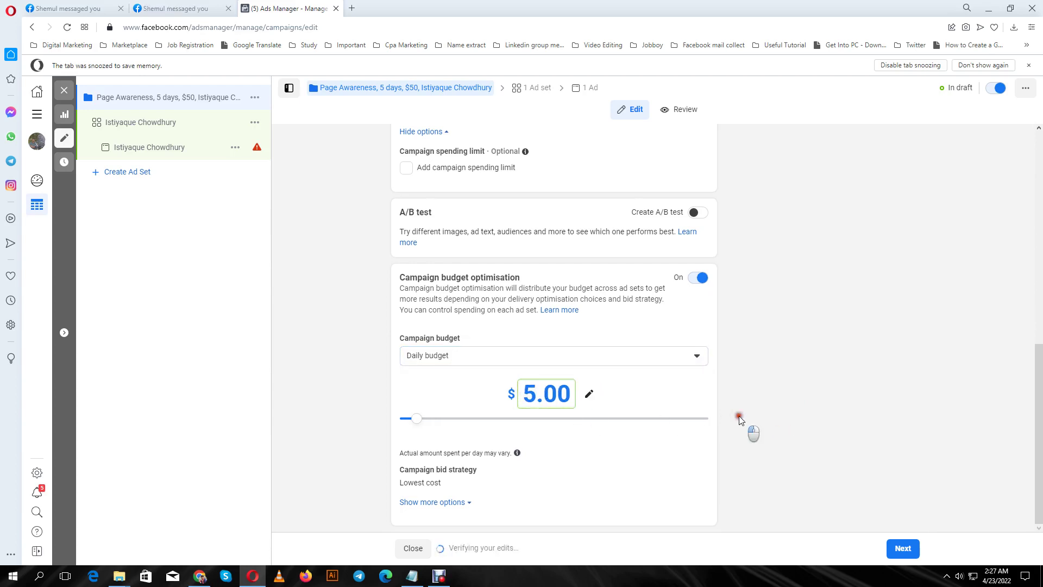
Try a lifetime budget of $100.00.
left_click(696, 359)
left_click(413, 399)
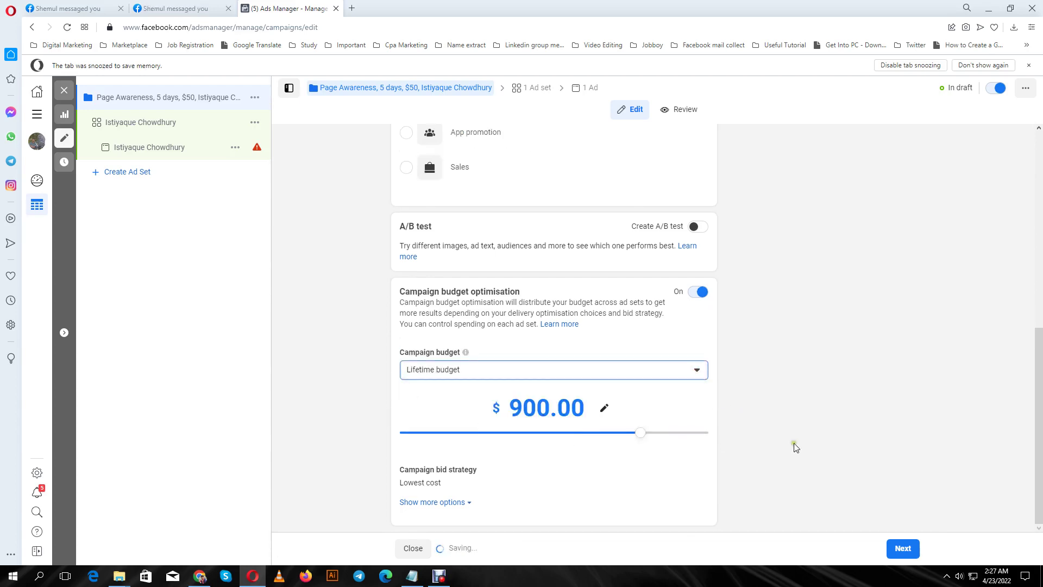
left_click_drag(553, 407, 515, 407)
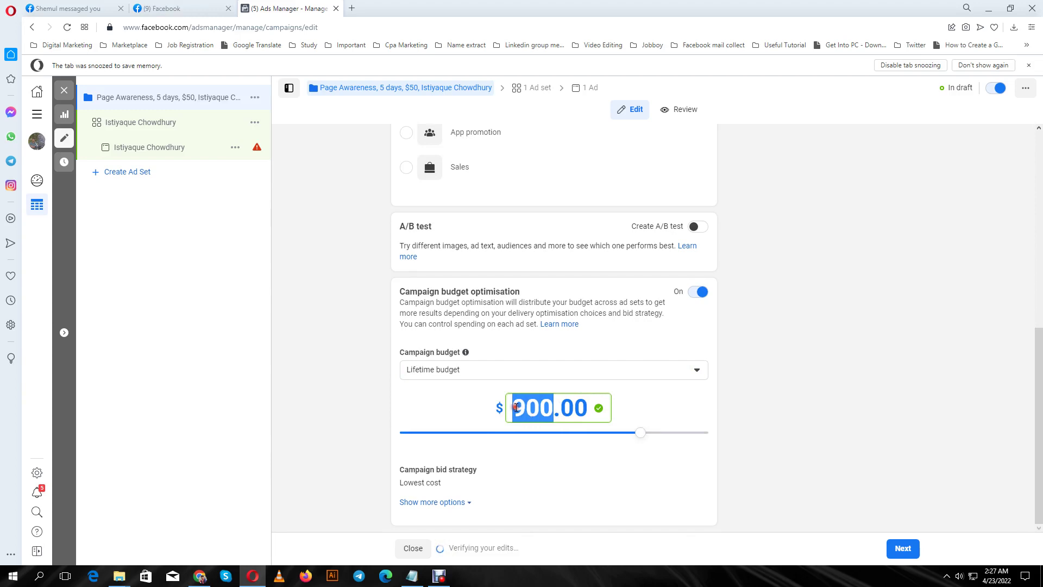
type("100")
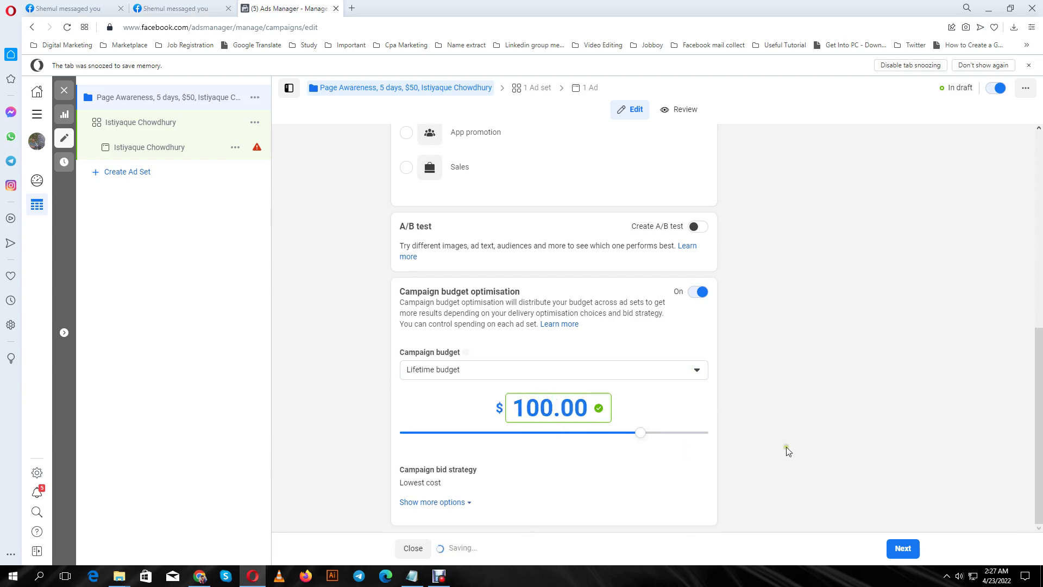
left_click(786, 447)
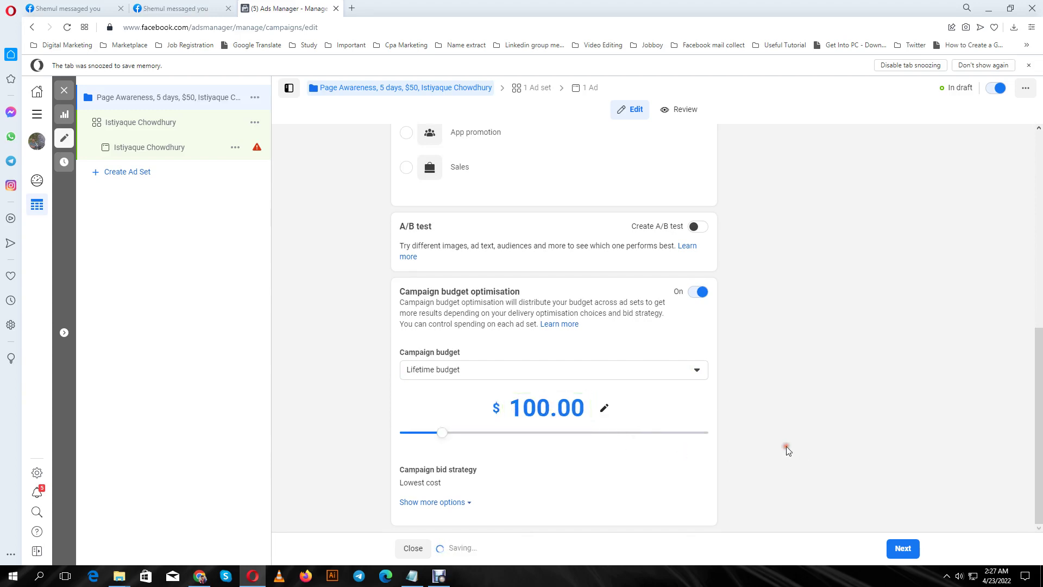
Switch back to a daily budget and correct the amount from $50.00 to $5.00.
left_click(695, 369)
left_click(511, 401)
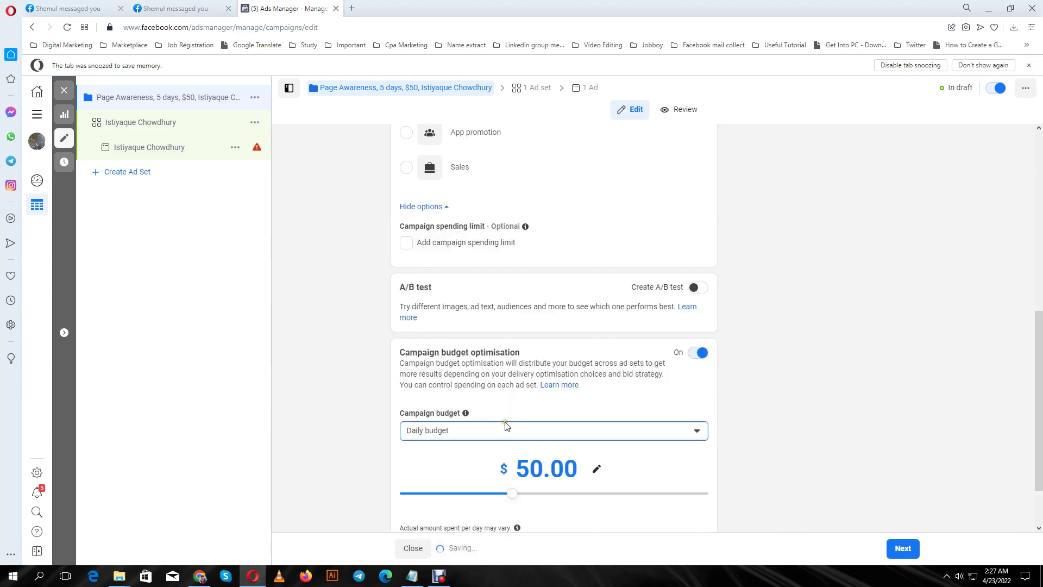
scroll(597, 429, "down", 2)
left_click(542, 394)
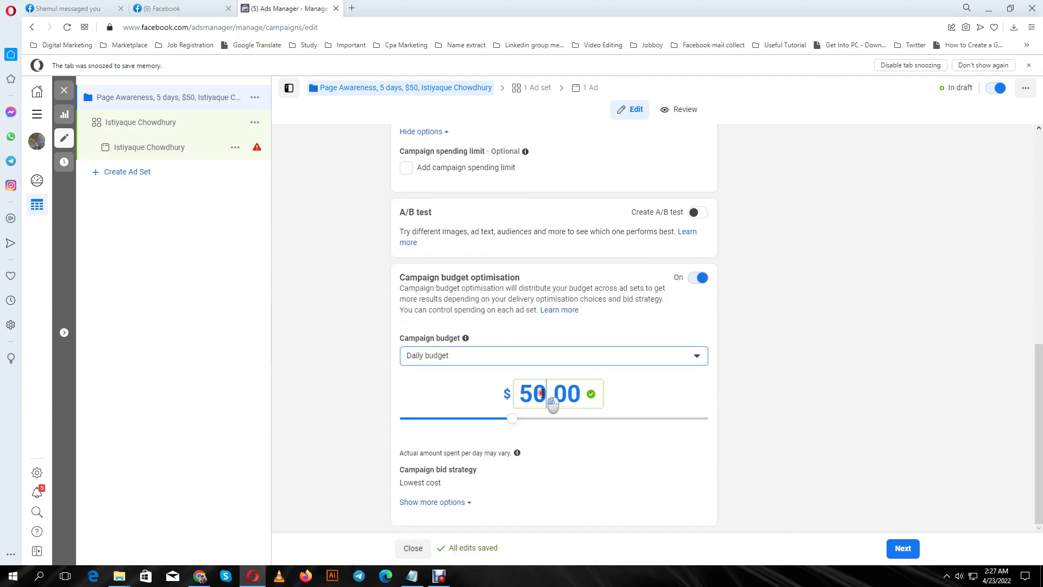
key("BackSpace")
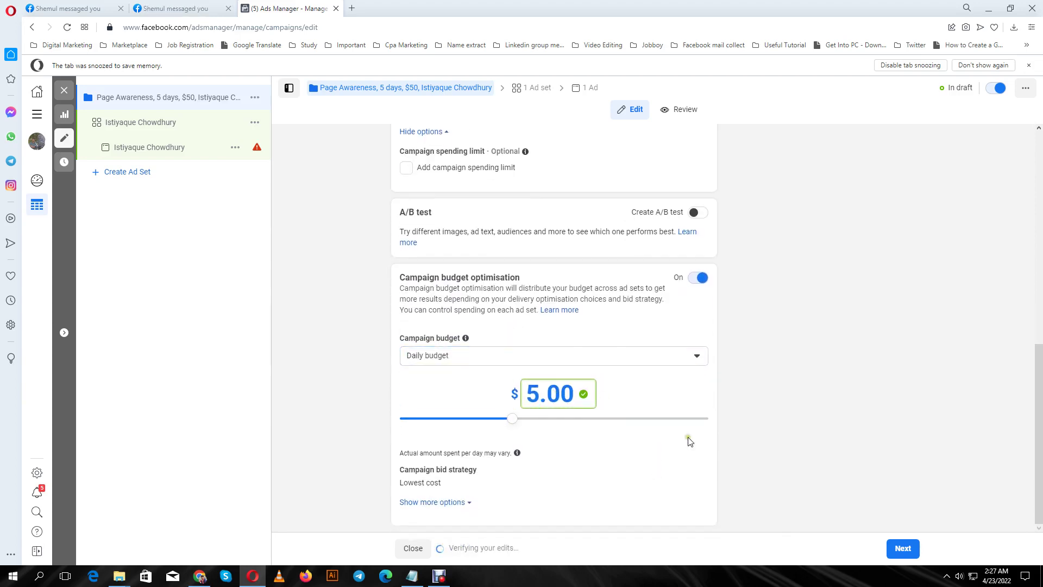
left_click(813, 445)
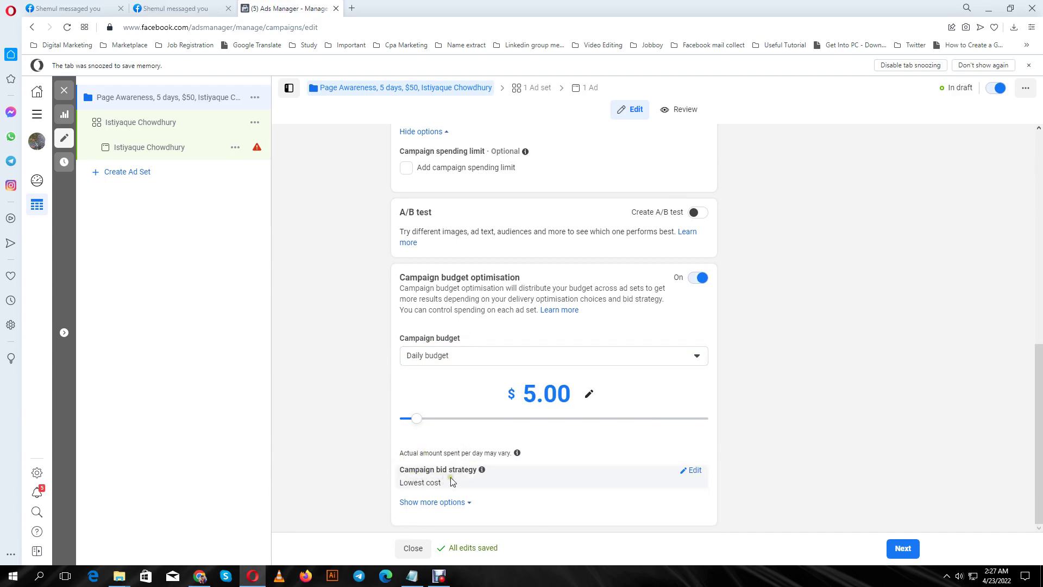
Review the bid strategy options, including Bid cap, and keep Lowest cost.
left_click(691, 470)
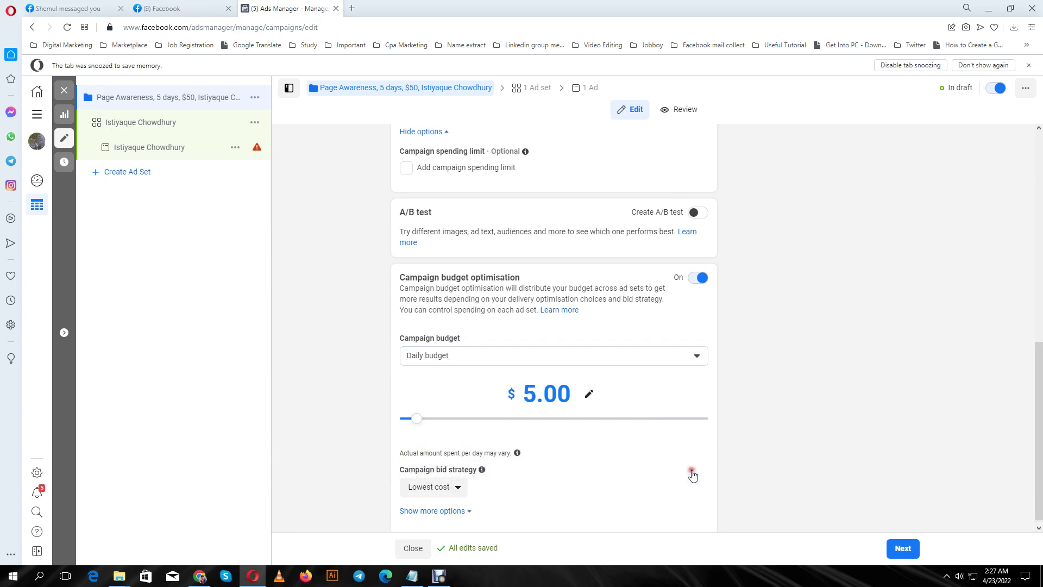
left_click(456, 482)
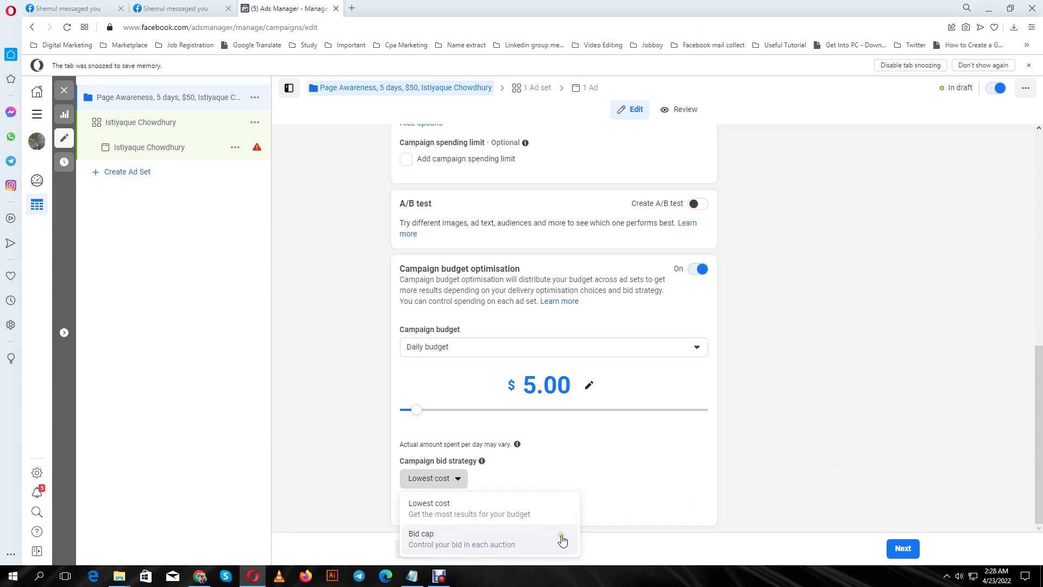
left_click(740, 485)
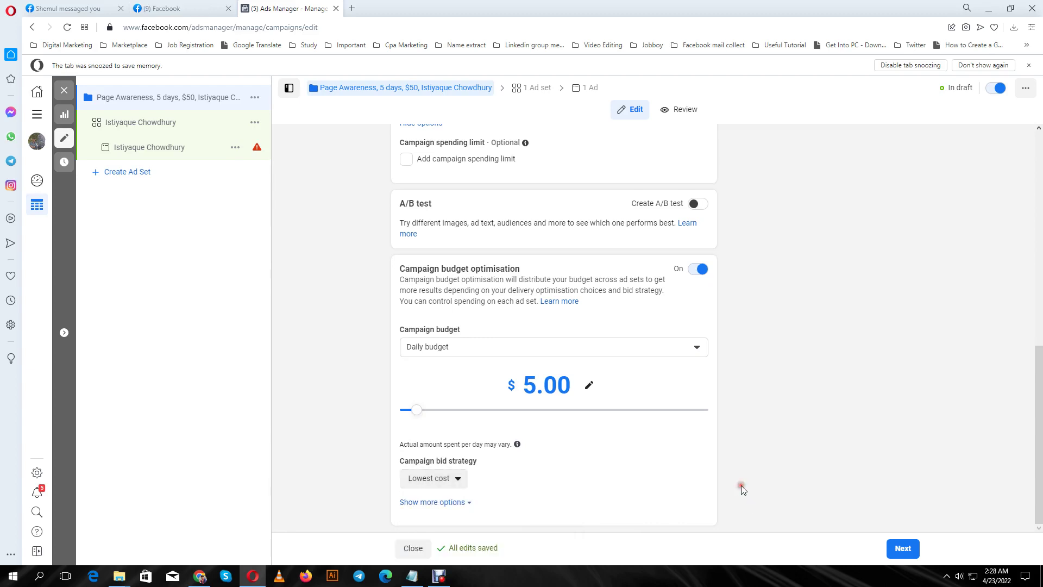
Search Google for 'what is bid cap in facebook ads', then return to Ads Manager.
left_click(351, 9)
type("what ")
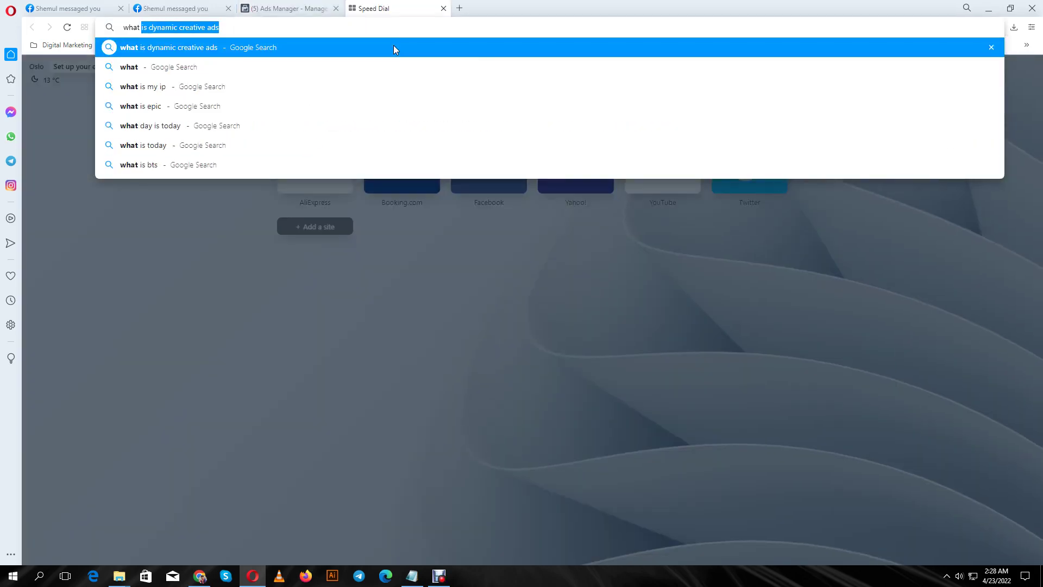
type("is b")
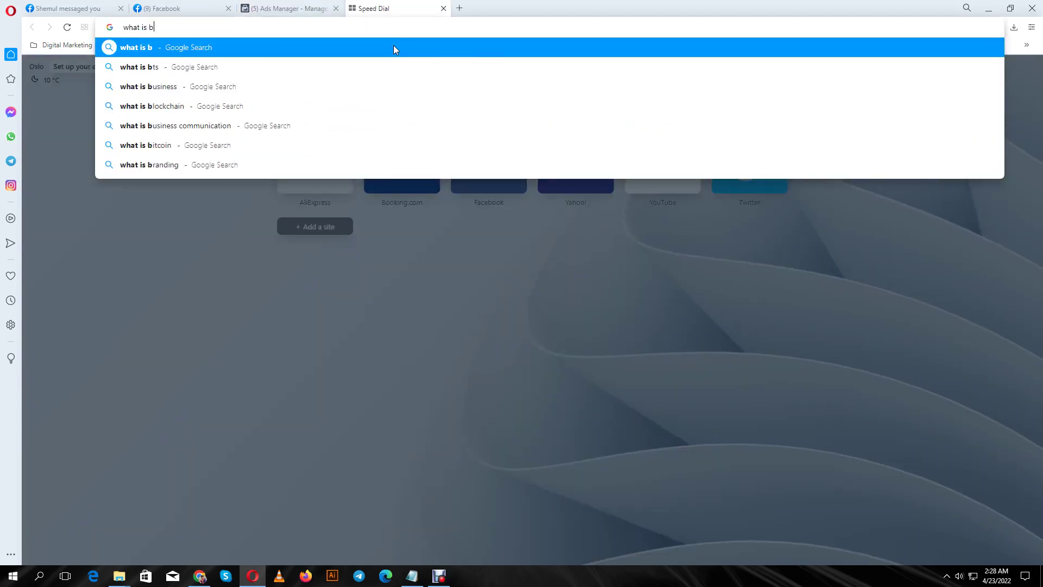
type("id")
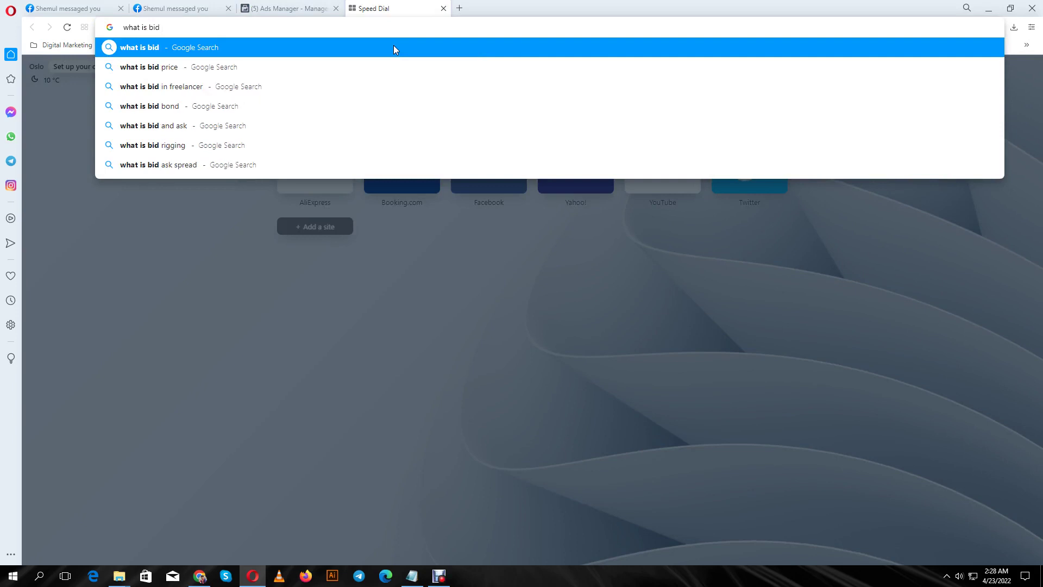
type(" cap")
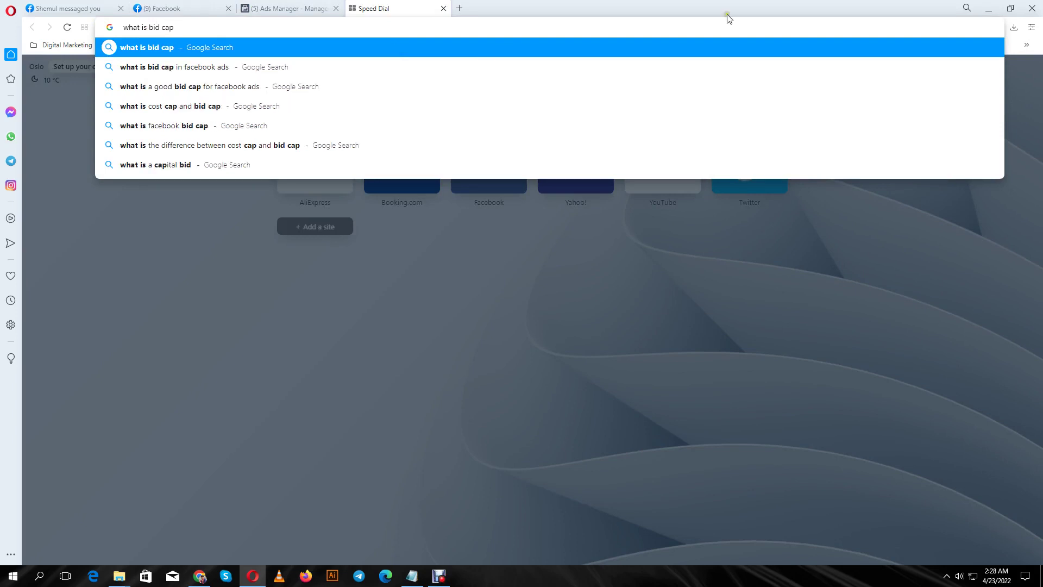
left_click(308, 66)
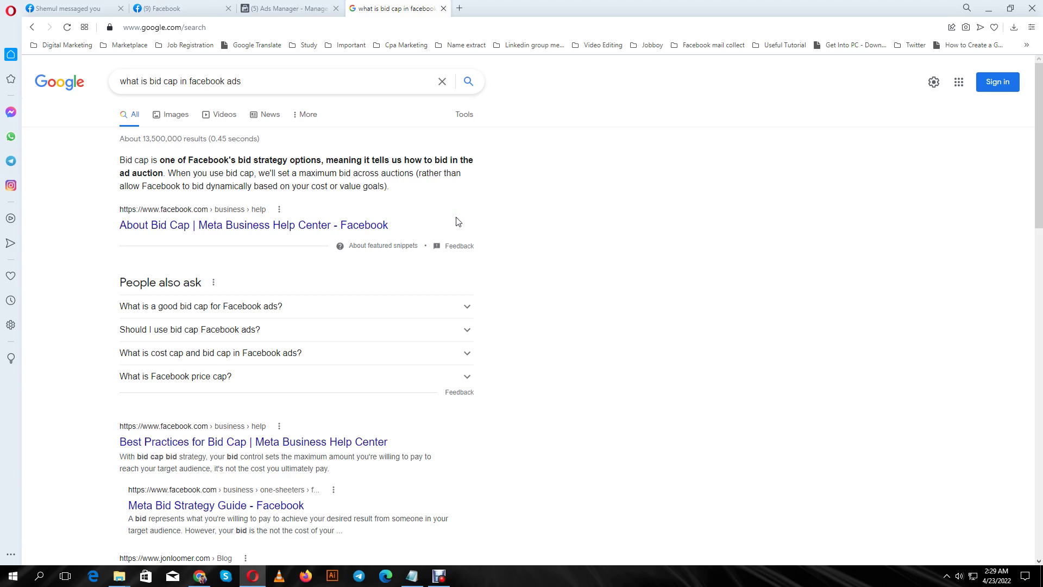
left_click(288, 7)
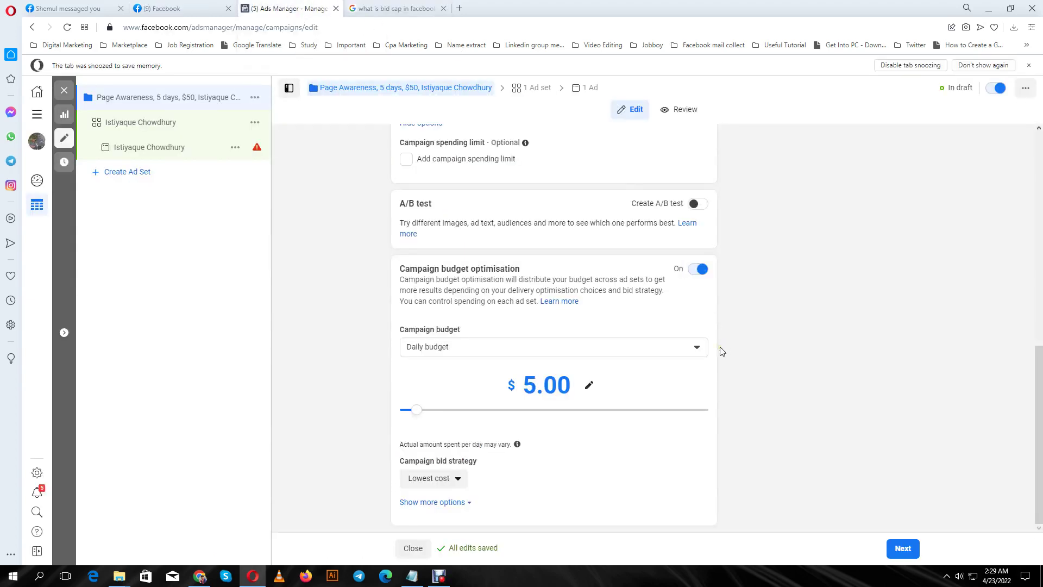
Keep Lowest cost bidding and expand the extra options to show Ad scheduling.
left_click(458, 479)
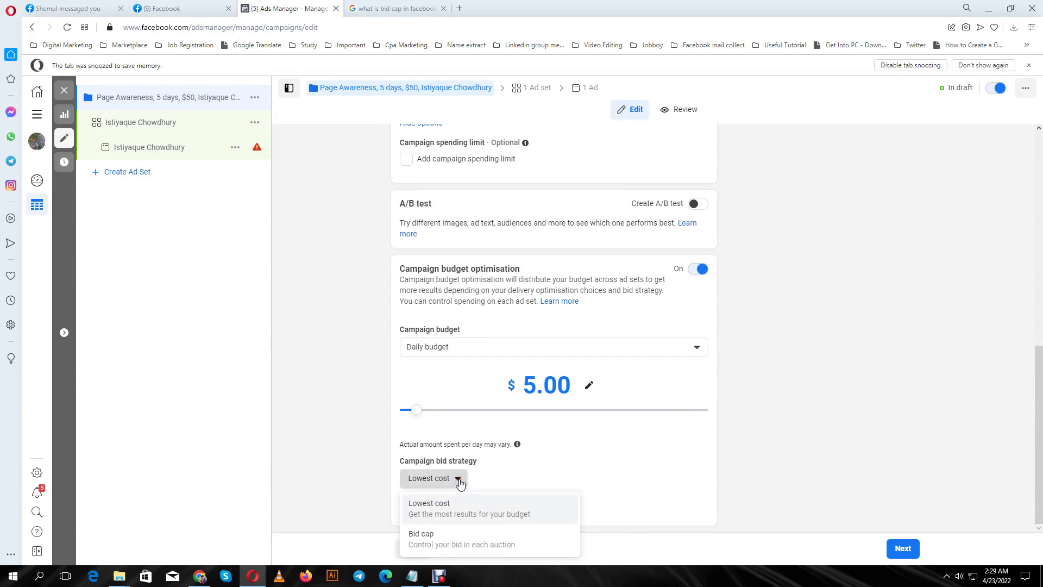
left_click(458, 480)
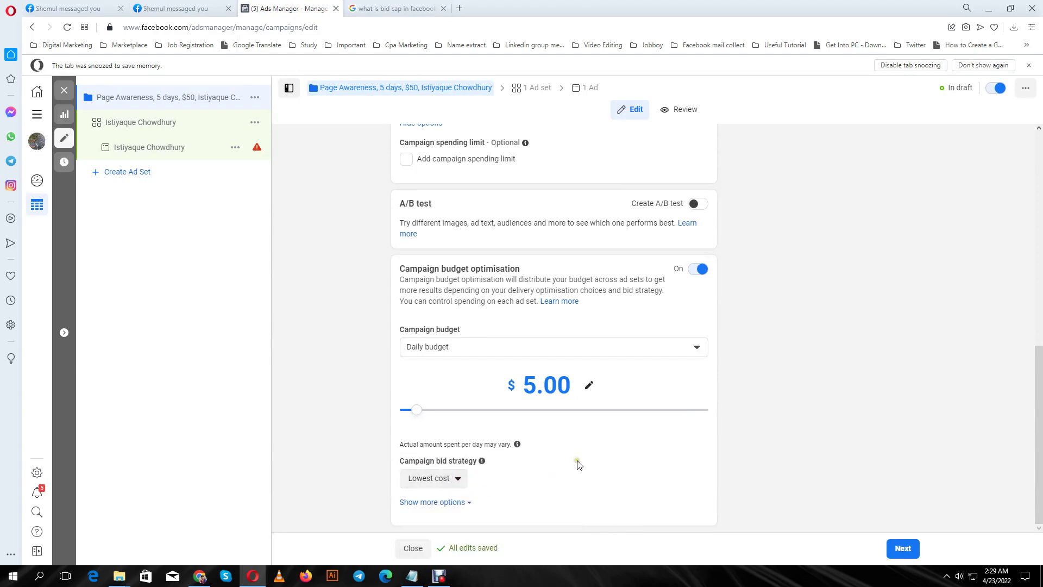
left_click(455, 502)
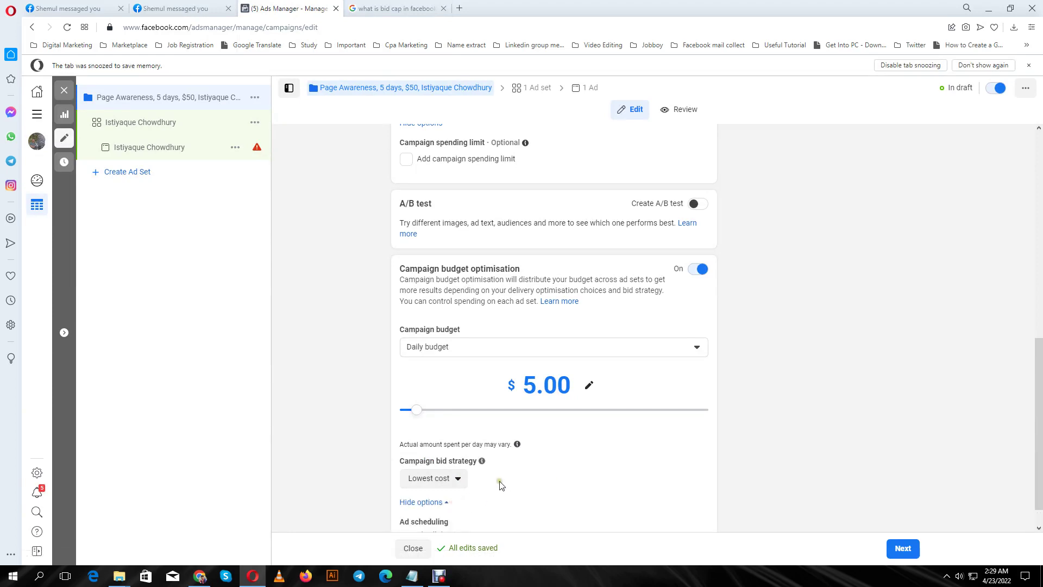